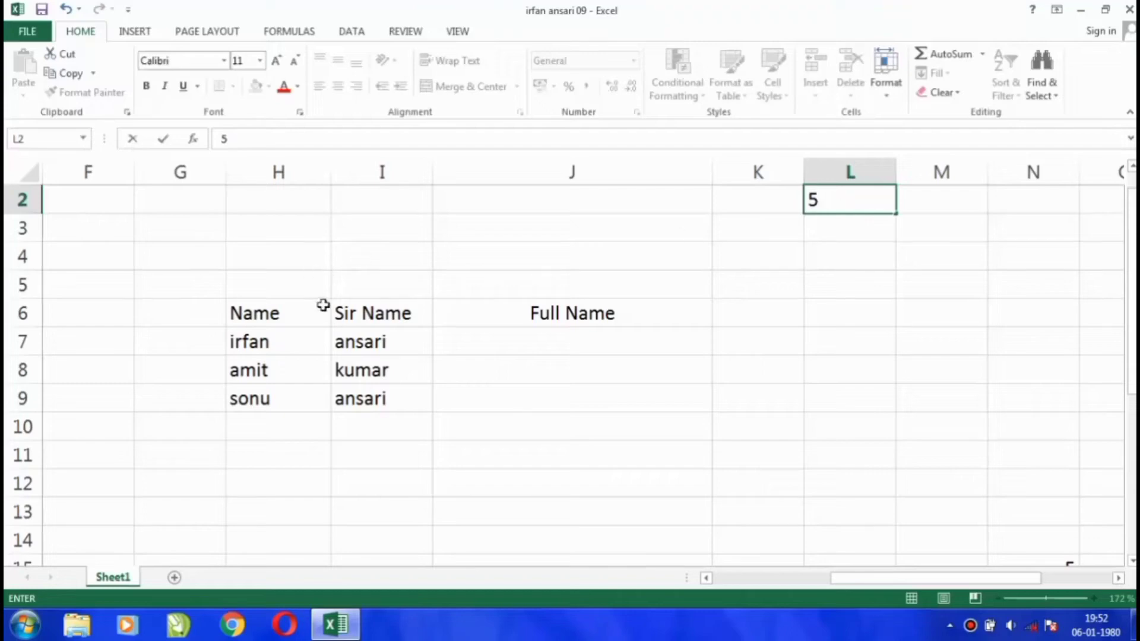
pyautogui.click(352, 342)
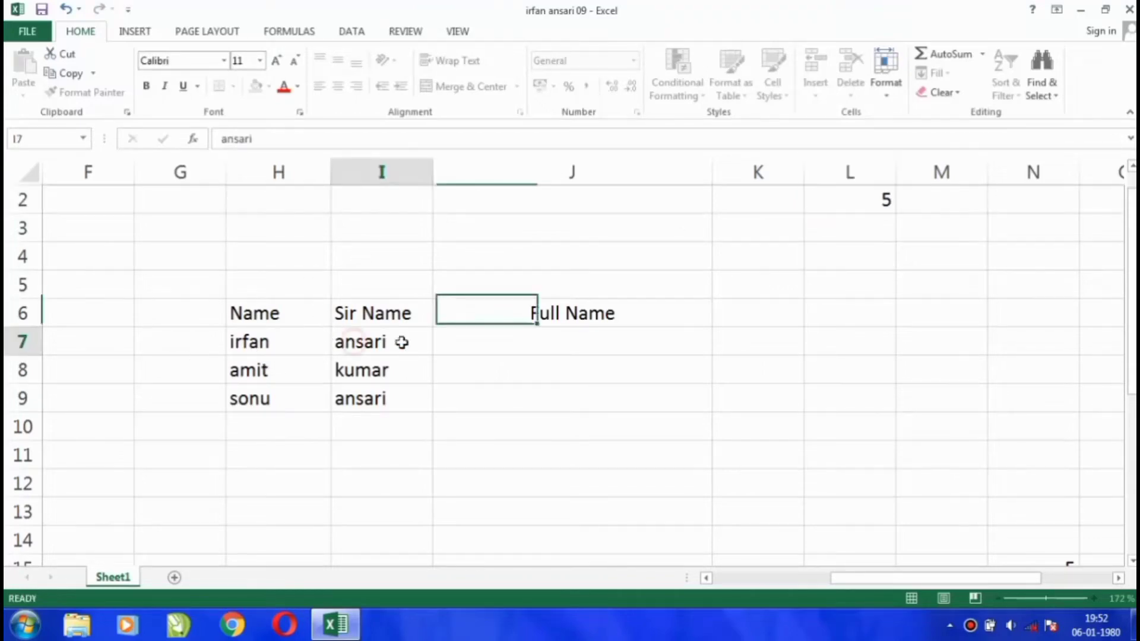
pyautogui.click(285, 351)
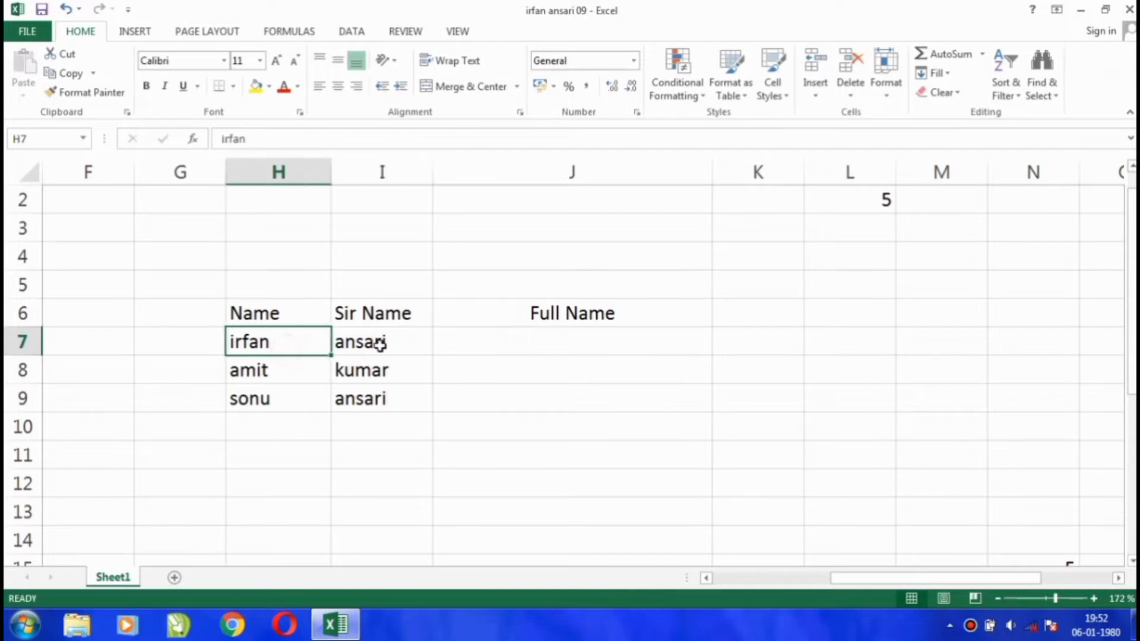
pyautogui.click(376, 341)
pyautogui.click(520, 336)
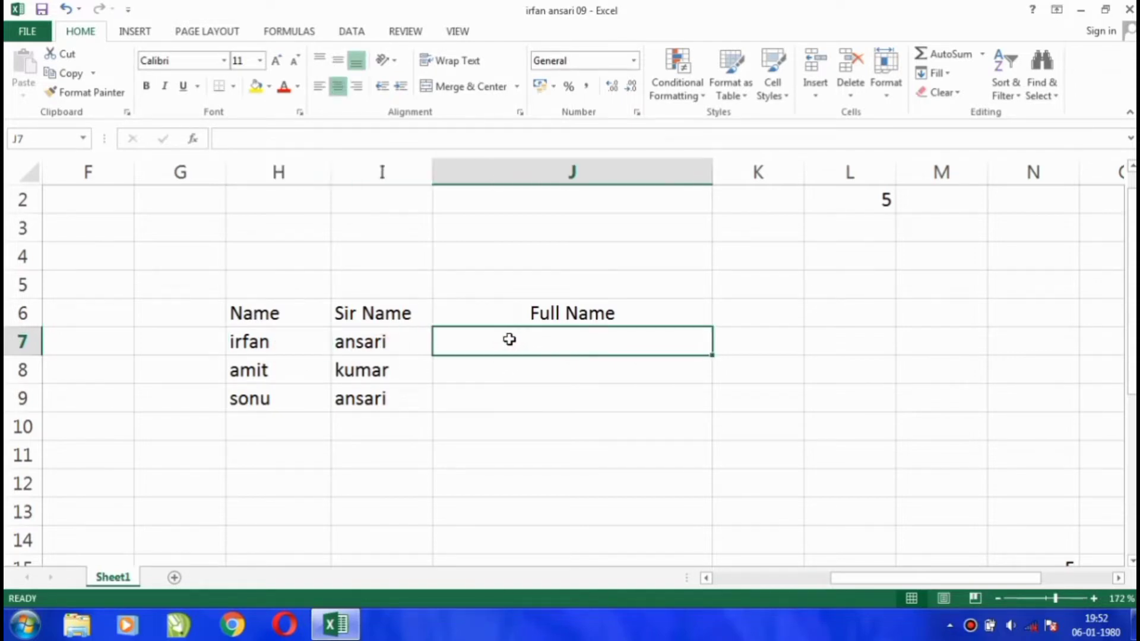
pyautogui.write('=')
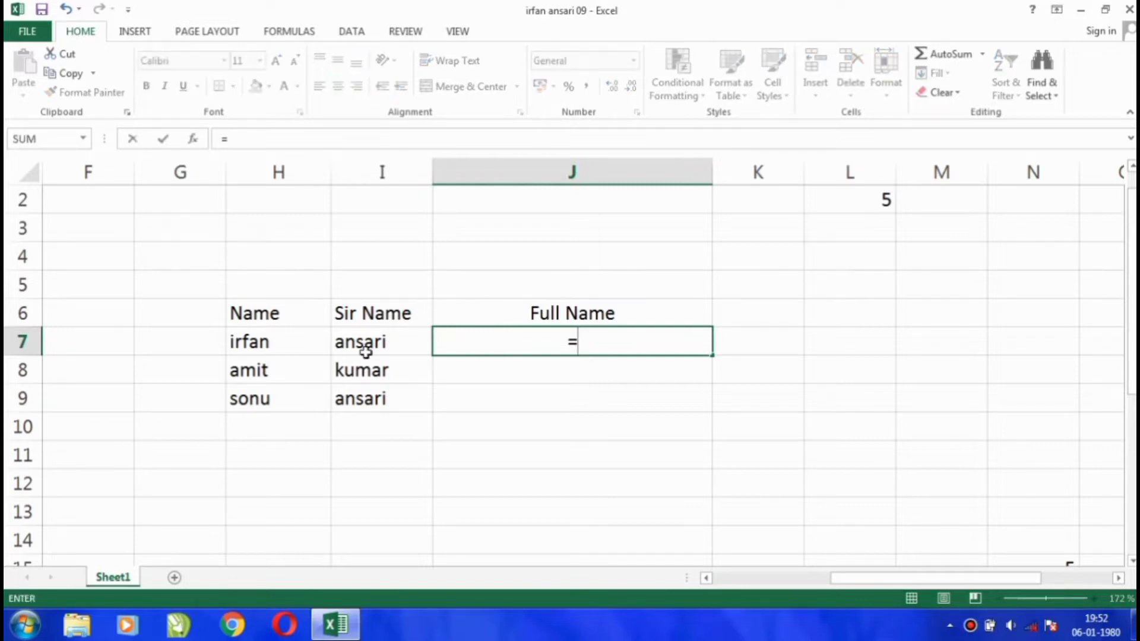
pyautogui.click(268, 338)
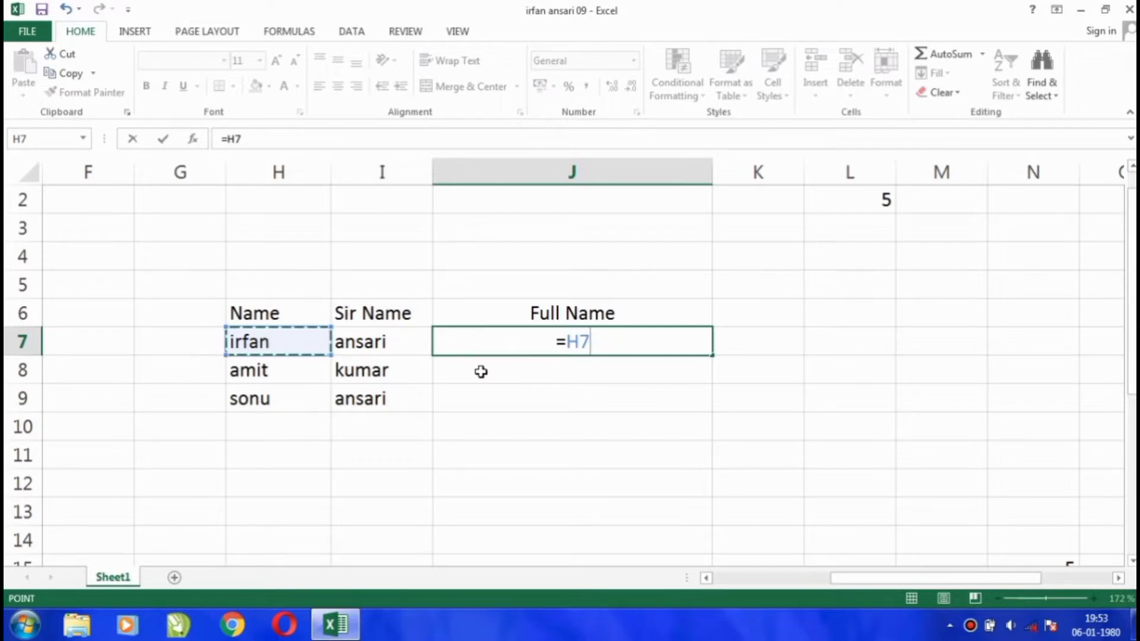
pyautogui.write('&')
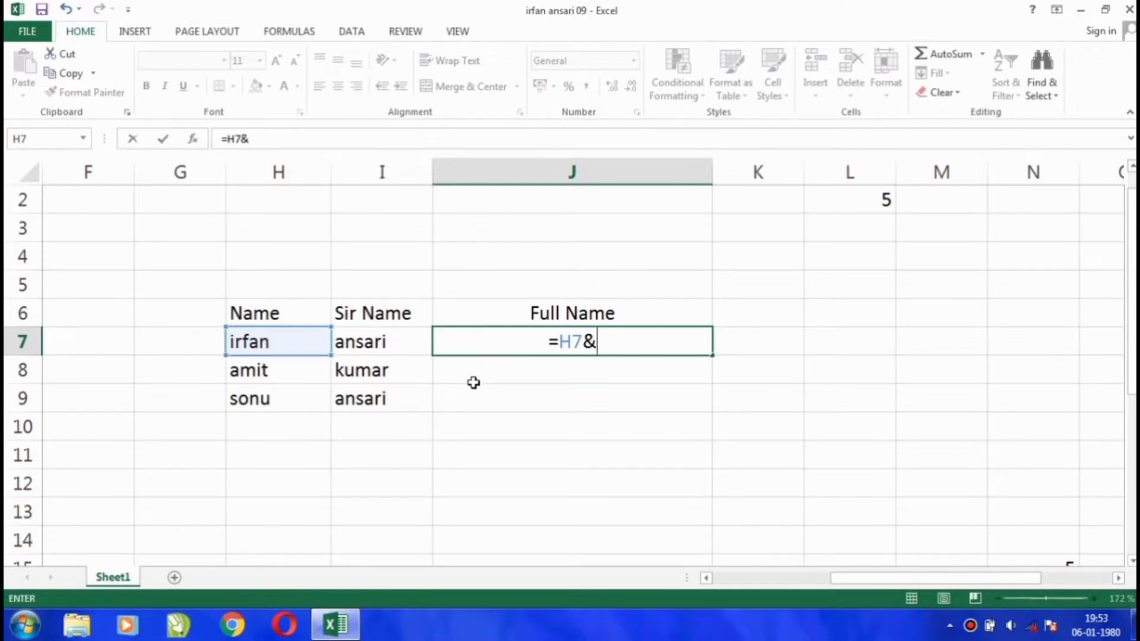
pyautogui.write('"')
pyautogui.write(' "')
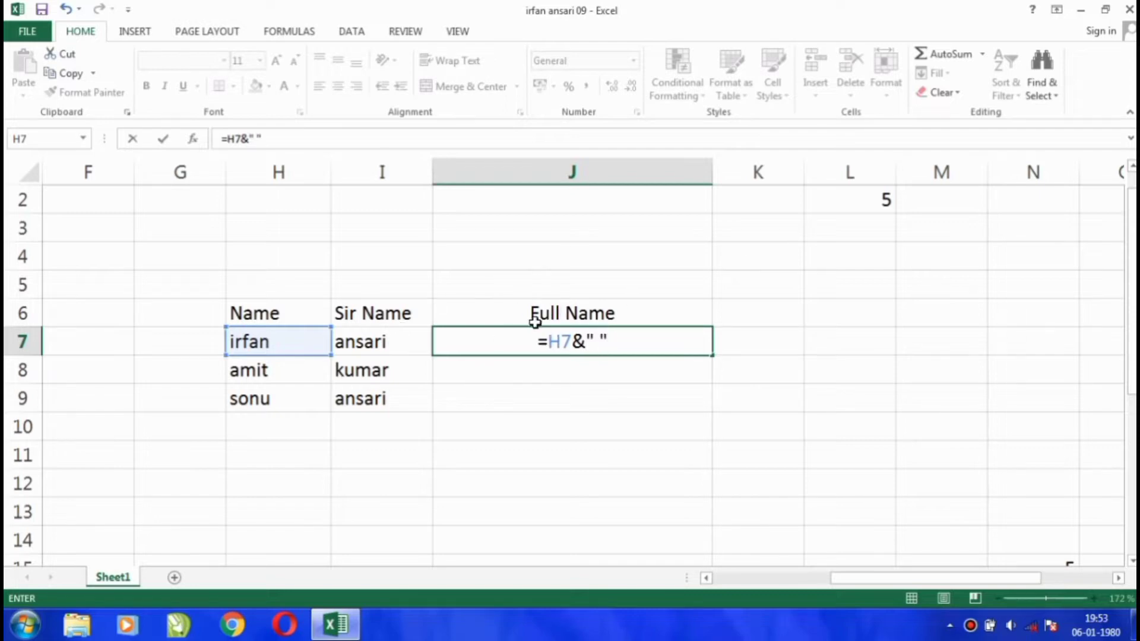
pyautogui.write('&')
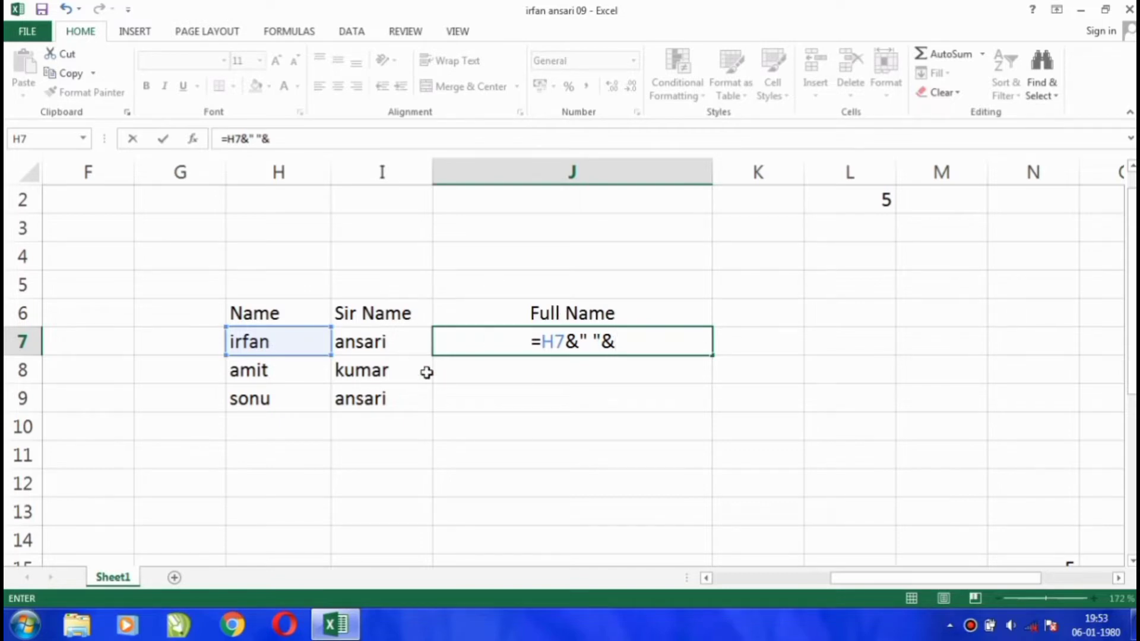
pyautogui.click(383, 342)
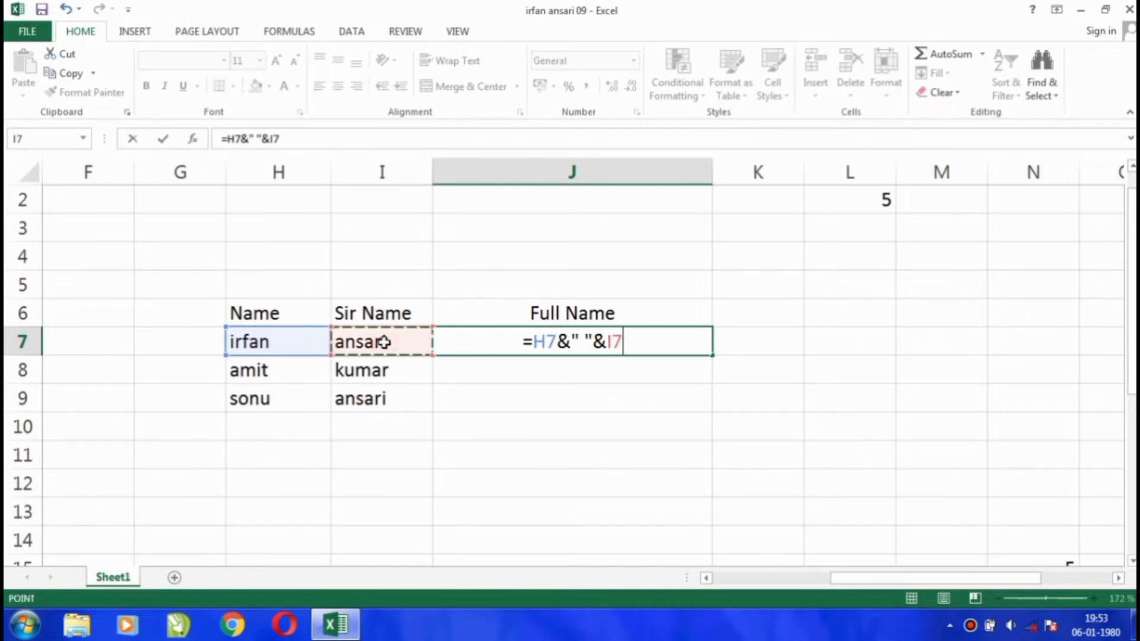
pyautogui.press('Return')
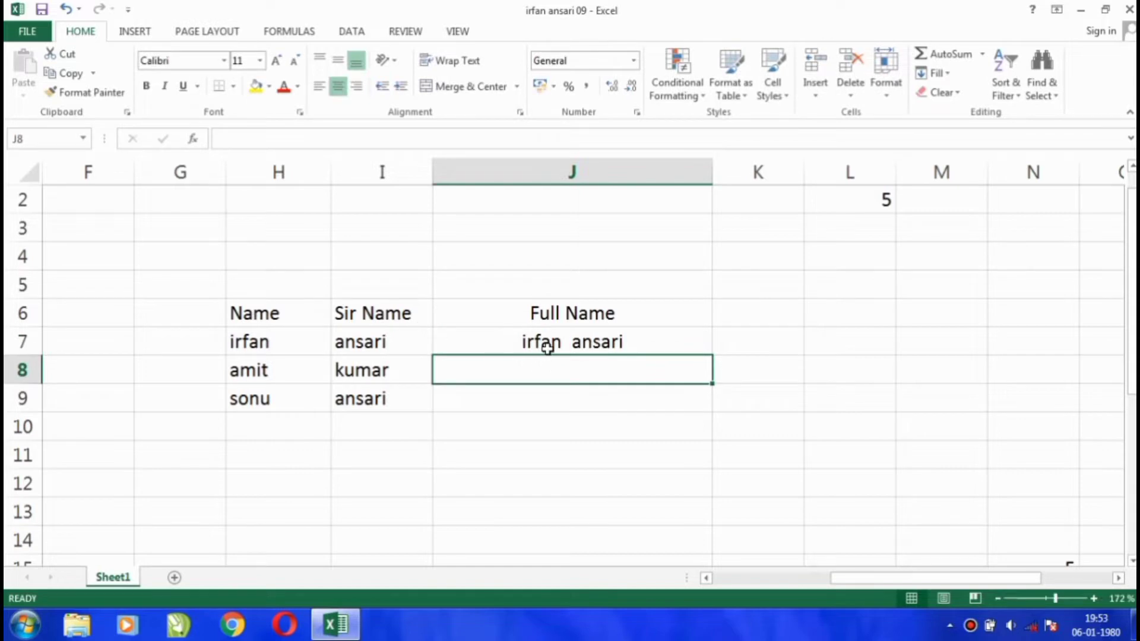
pyautogui.click(594, 343)
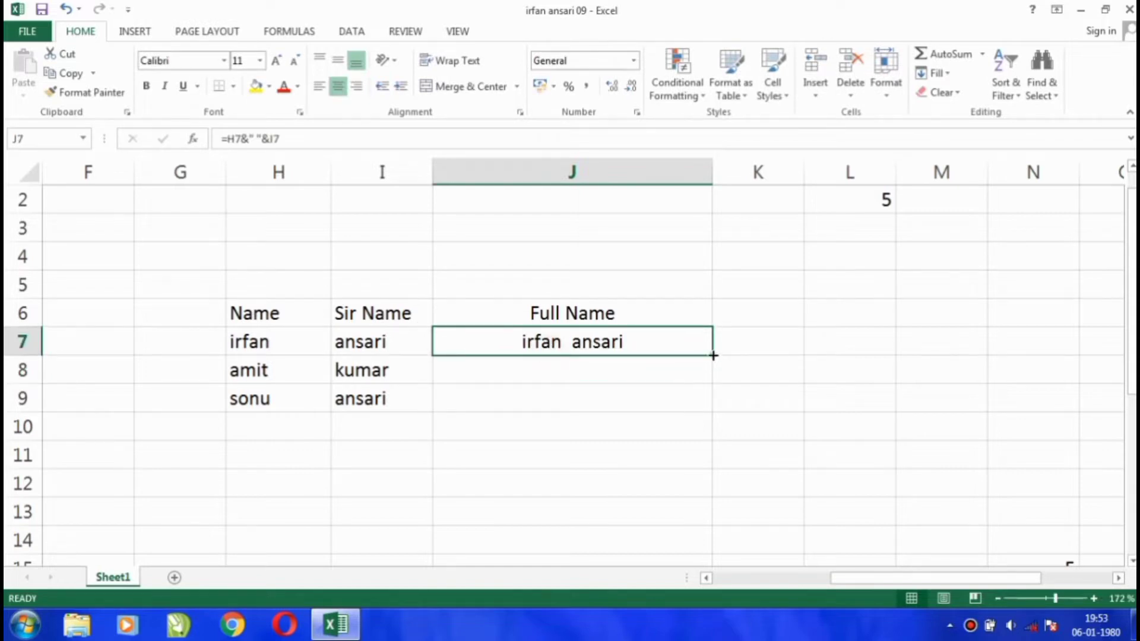
pyautogui.moveTo(713, 355); pyautogui.dragTo(708, 411)
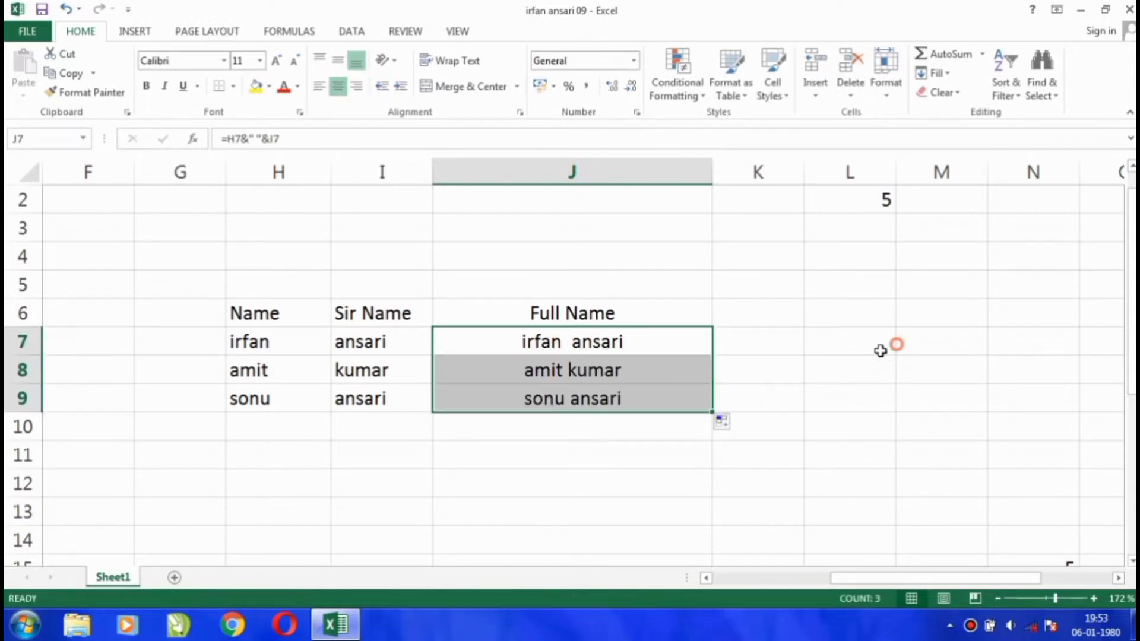
pyautogui.moveTo(898, 345); pyautogui.dragTo(881, 351)
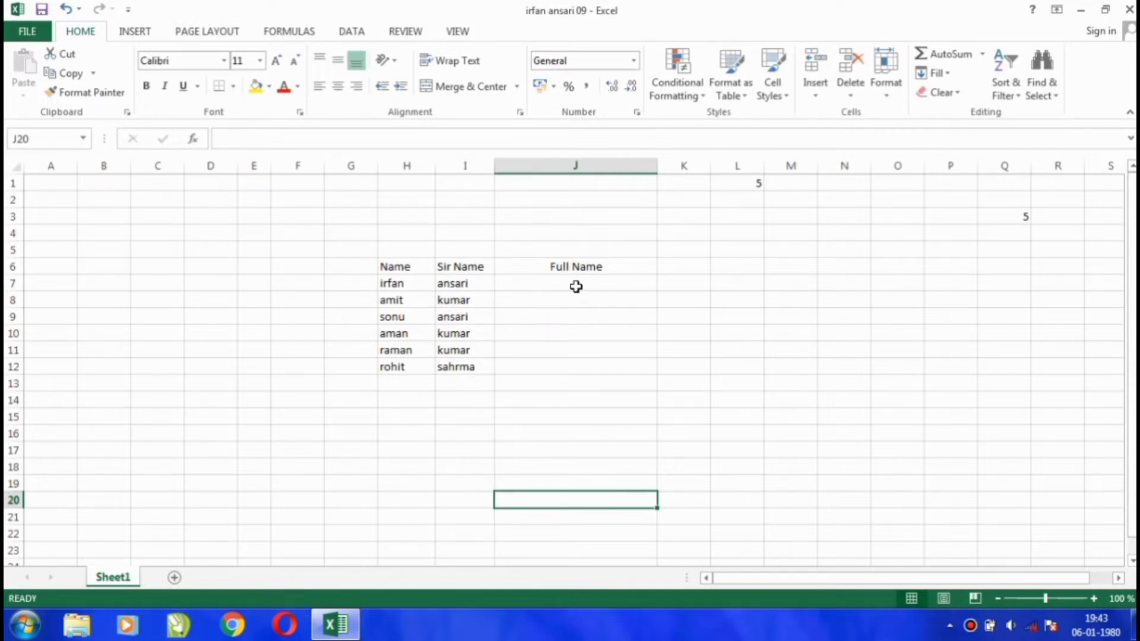
pyautogui.click(705, 386)
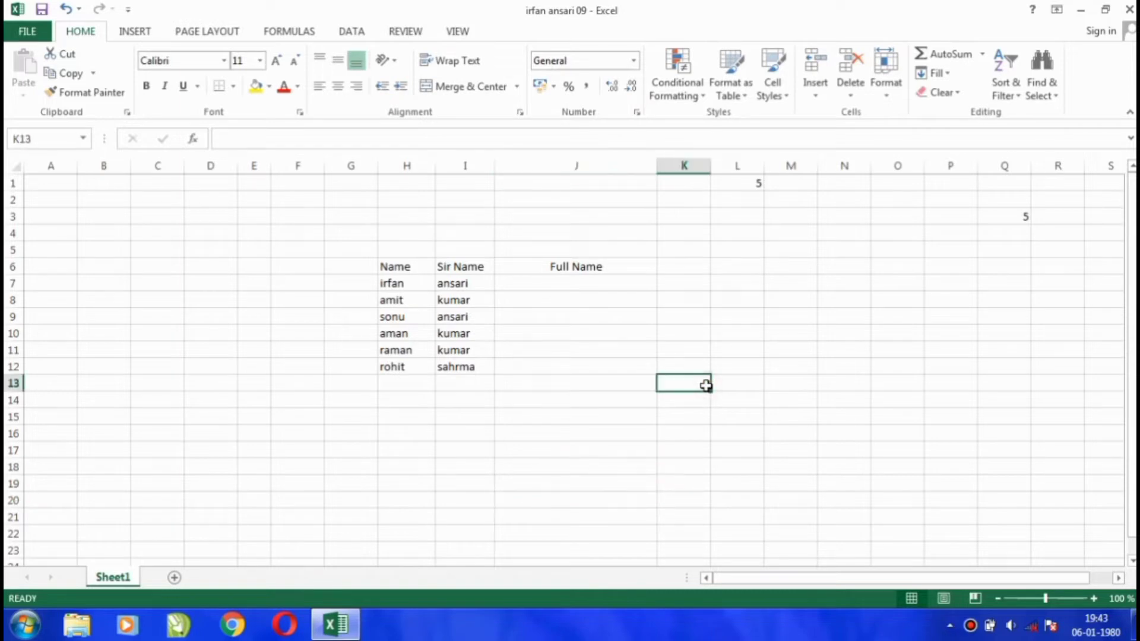
pyautogui.write('IRFAN ANASARI')
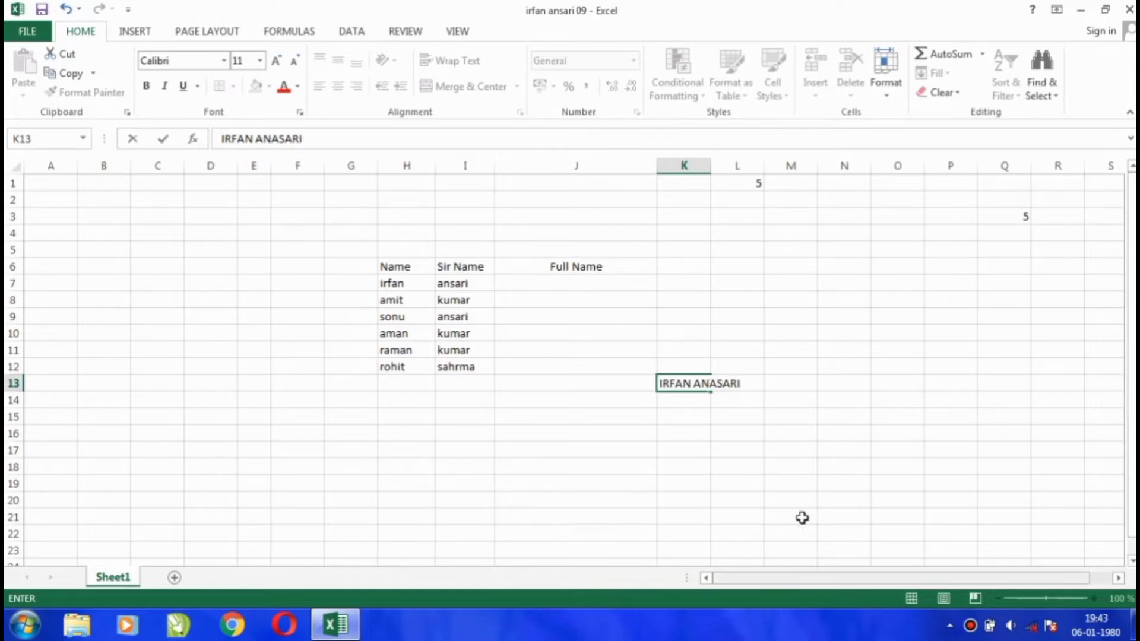
pyautogui.click(802, 519)
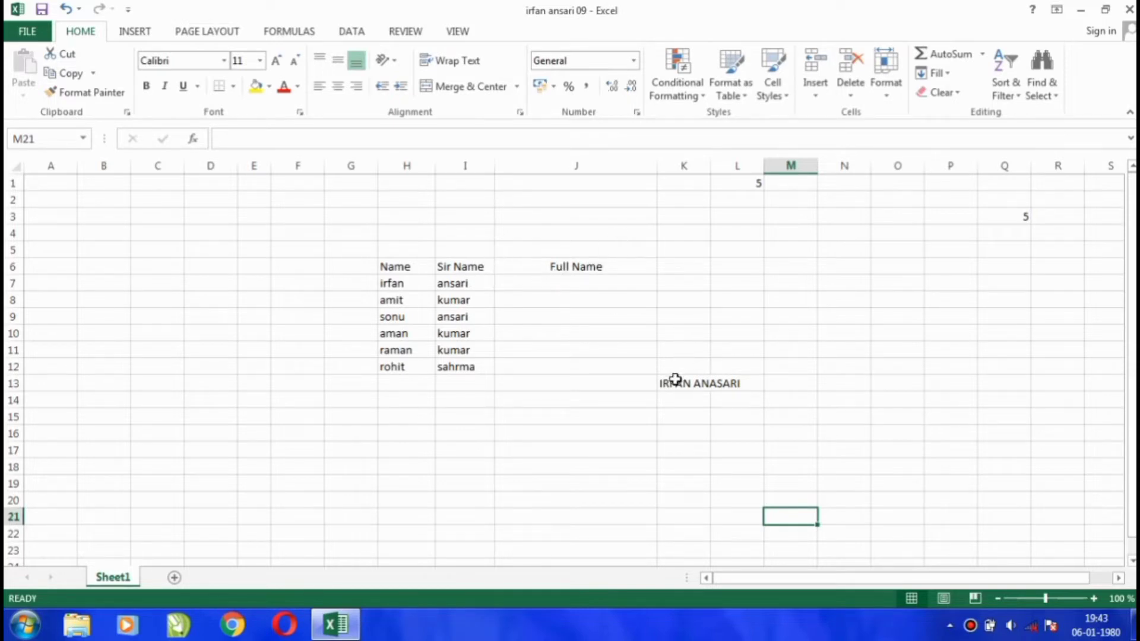
pyautogui.click(579, 282)
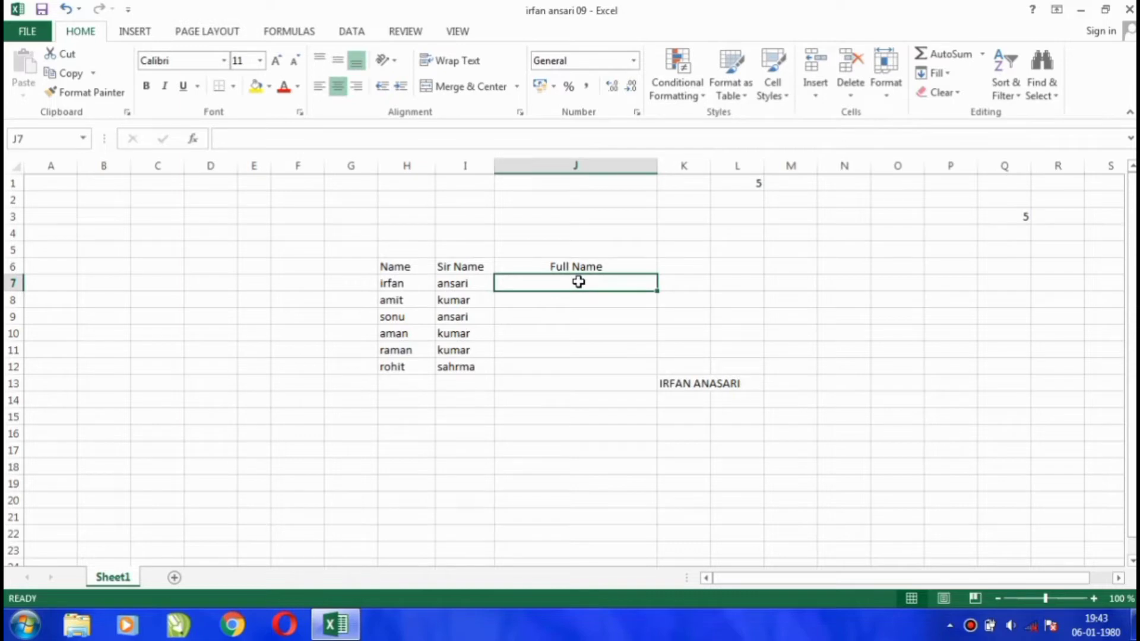
pyautogui.write('=')
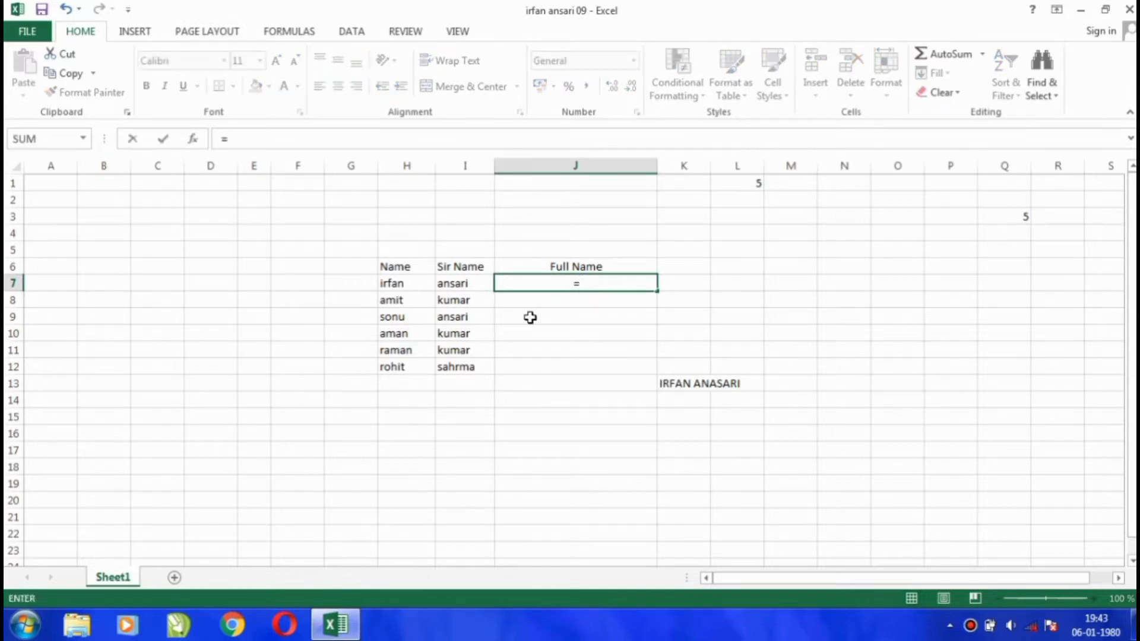
pyautogui.click(392, 286)
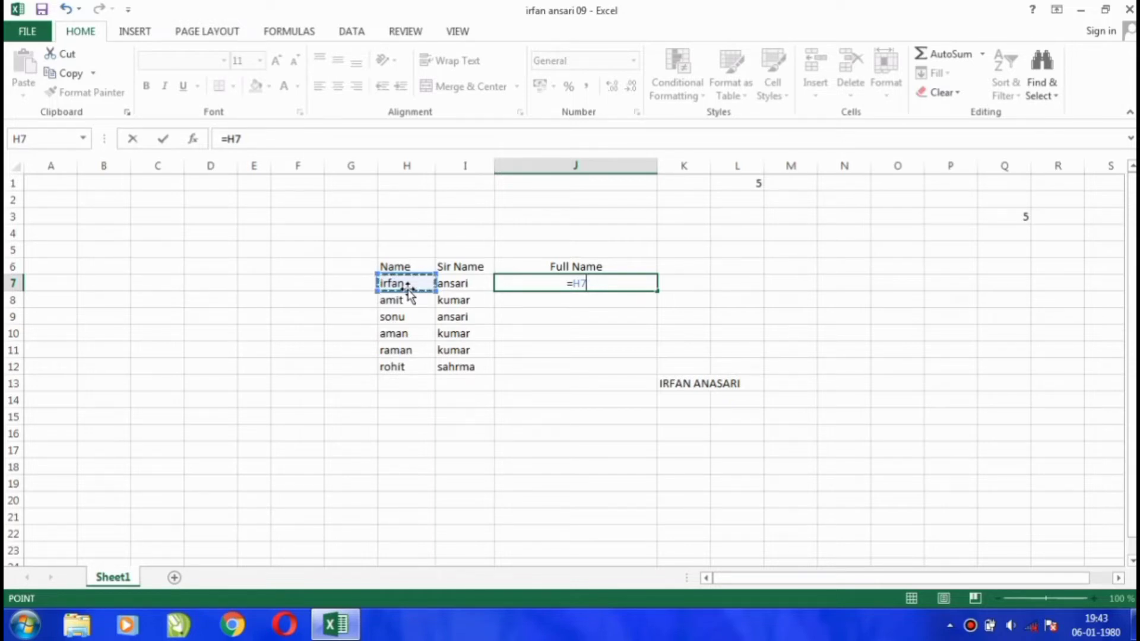
pyautogui.write('&')
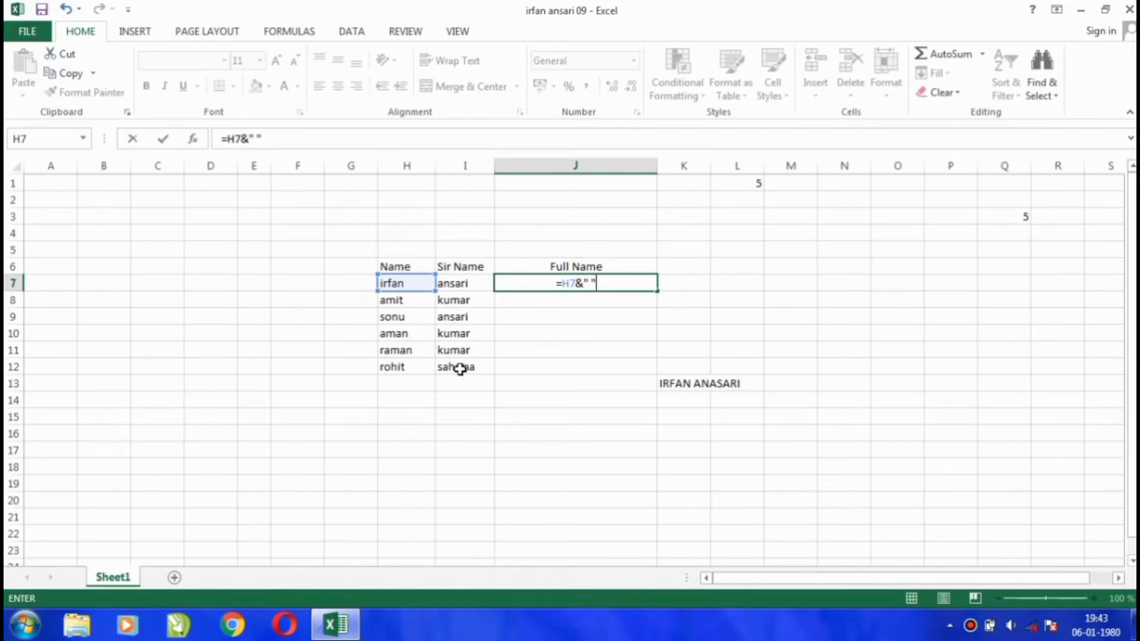
pyautogui.write('&')
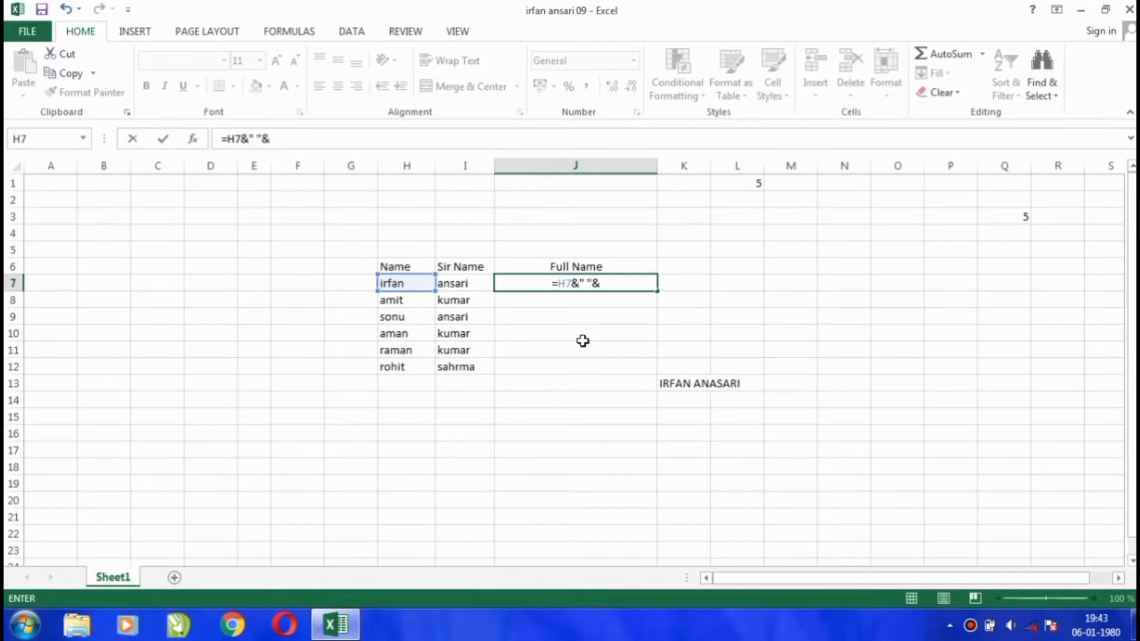
pyautogui.click(455, 284)
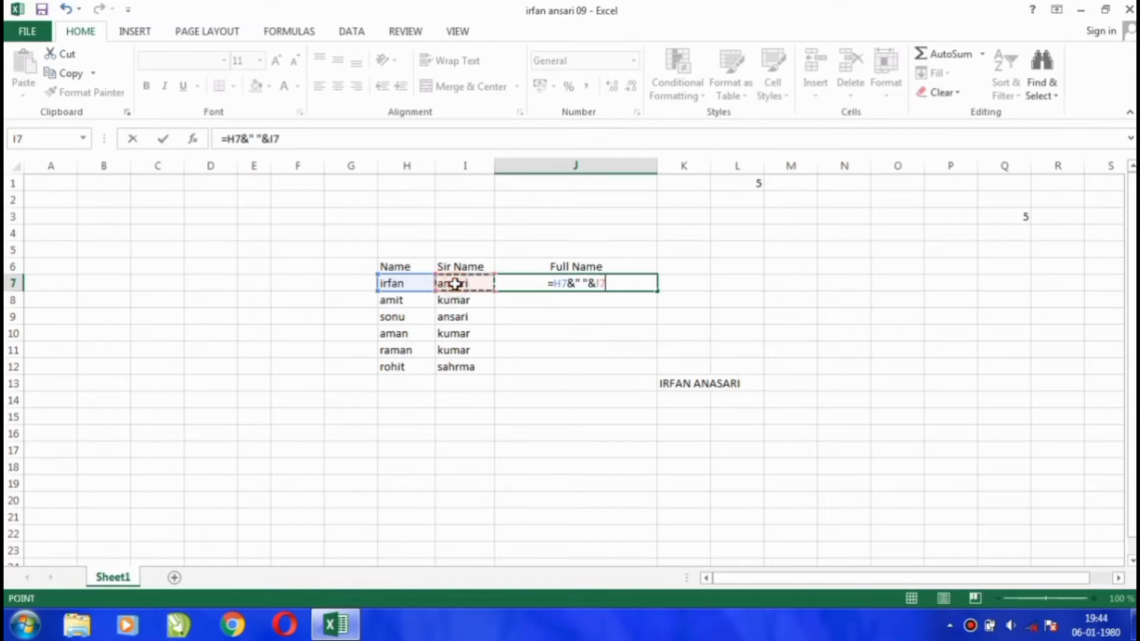
pyautogui.press('Return')
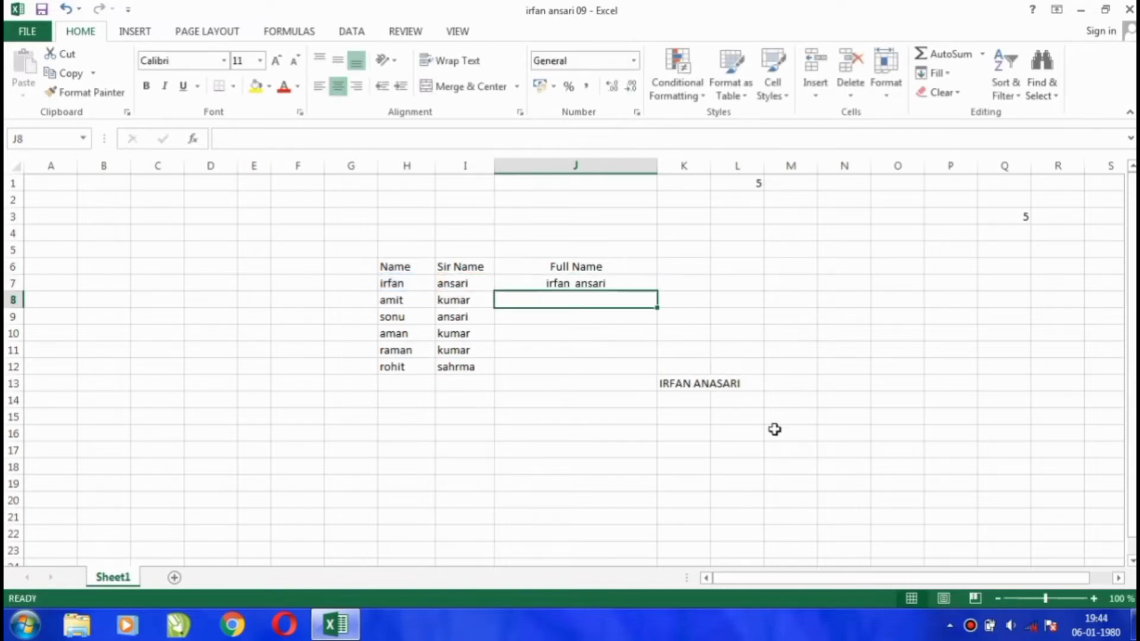
# - Copy the J7 full-name formula down through J12
pyautogui.click(620, 282)
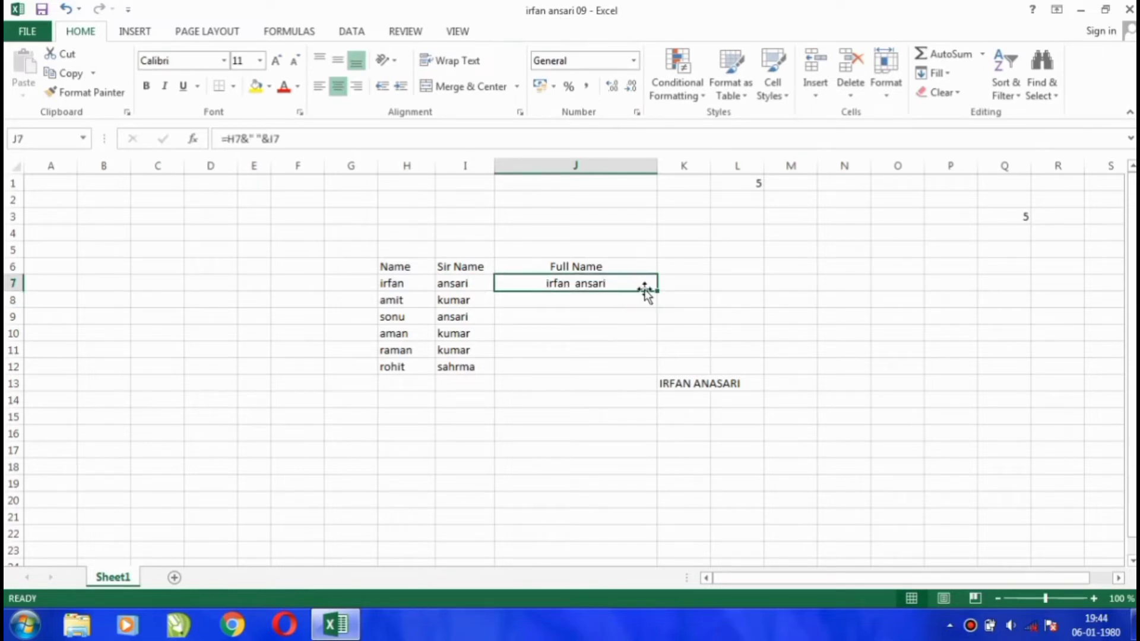
pyautogui.moveTo(656, 291)
pyautogui.mouseDown()
pyautogui.moveTo(645, 383)
pyautogui.moveTo(642, 282)
pyautogui.mouseUp()
pyautogui.moveTo(721, 331); pyautogui.dragTo(721, 317)
pyautogui.click(398, 279)
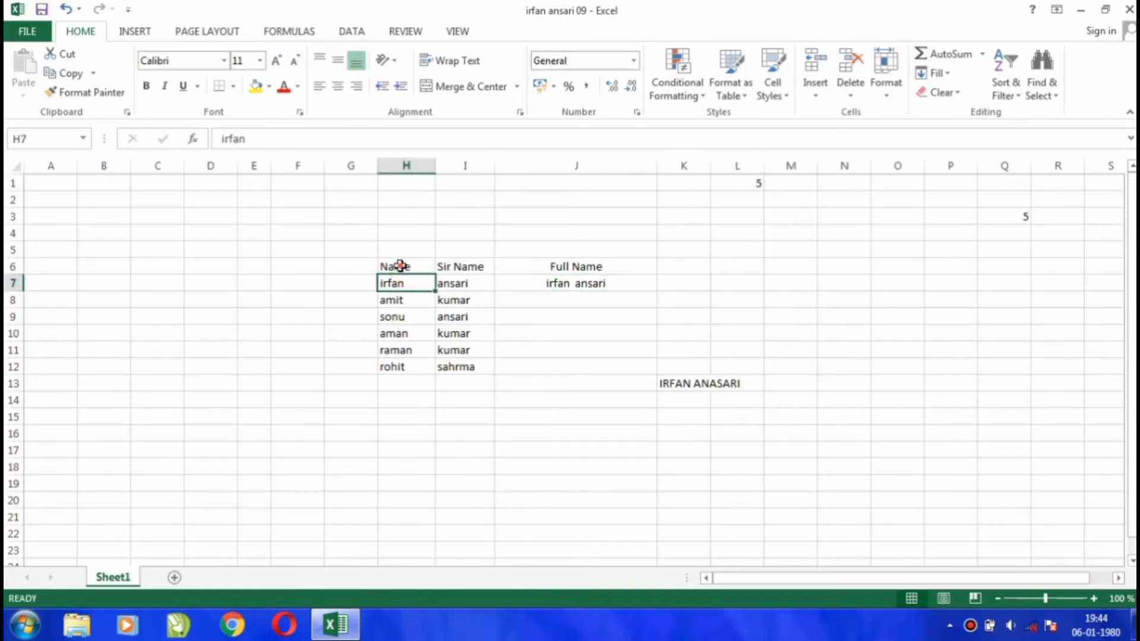
pyautogui.click(401, 265)
pyautogui.click(462, 263)
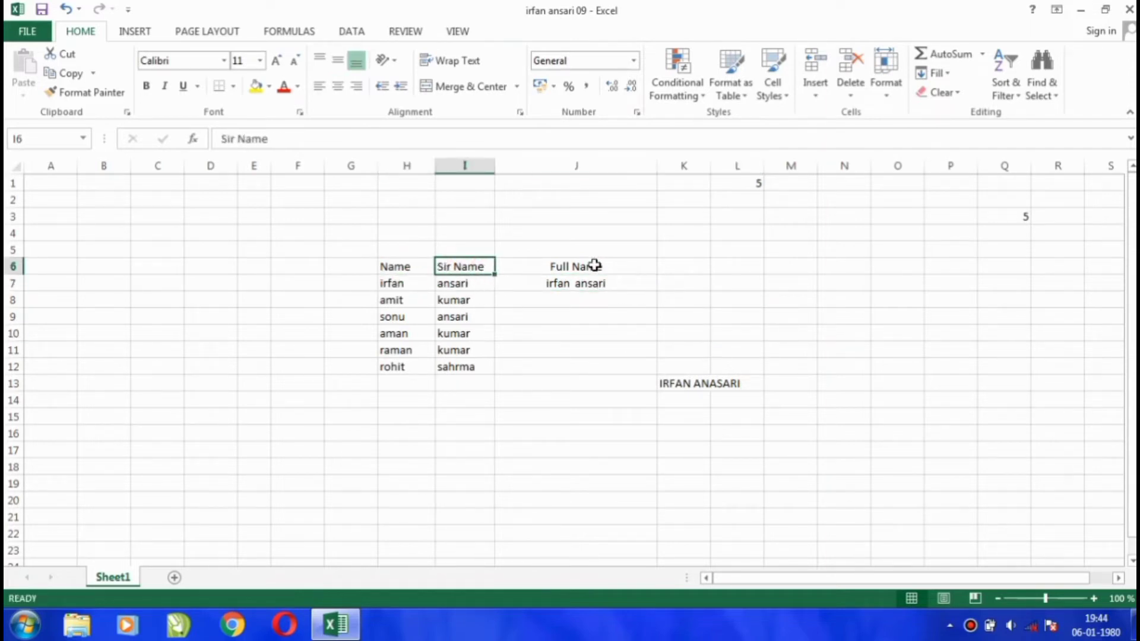
pyautogui.click(579, 266)
pyautogui.click(582, 282)
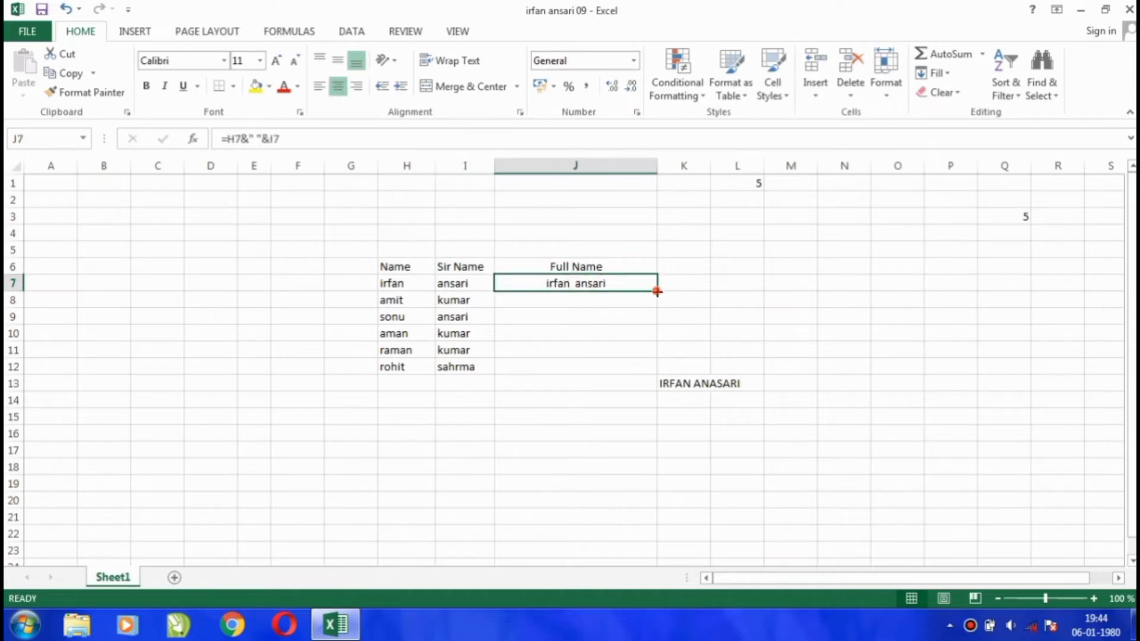
pyautogui.moveTo(658, 291); pyautogui.dragTo(655, 293)
pyautogui.click(1066, 598)
pyautogui.click(1050, 598)
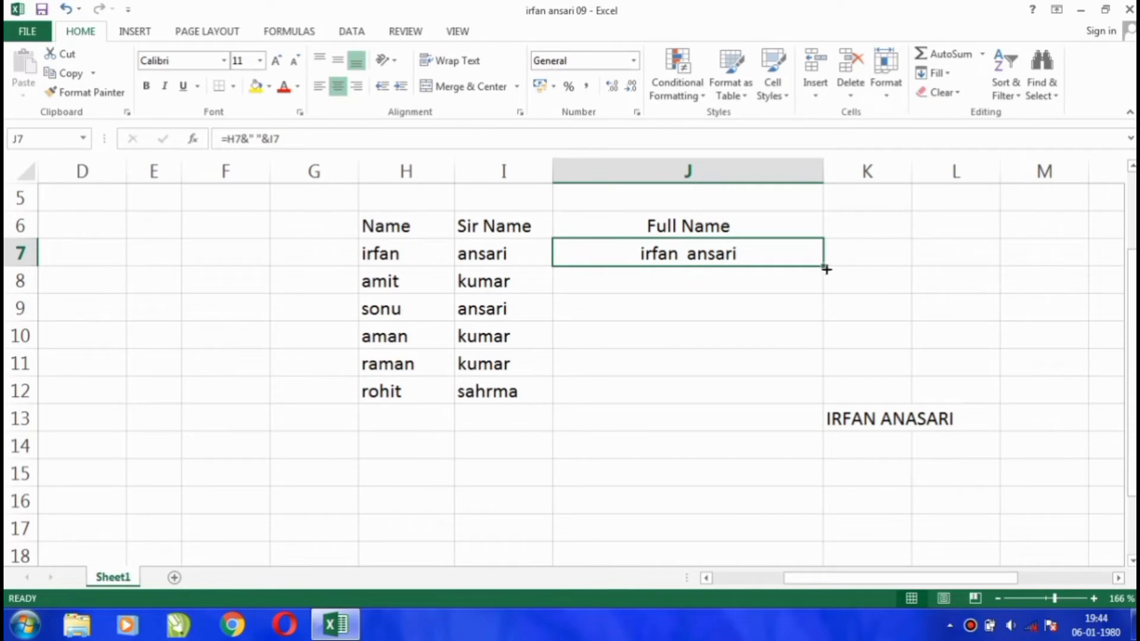
pyautogui.moveTo(824, 267); pyautogui.dragTo(825, 405)
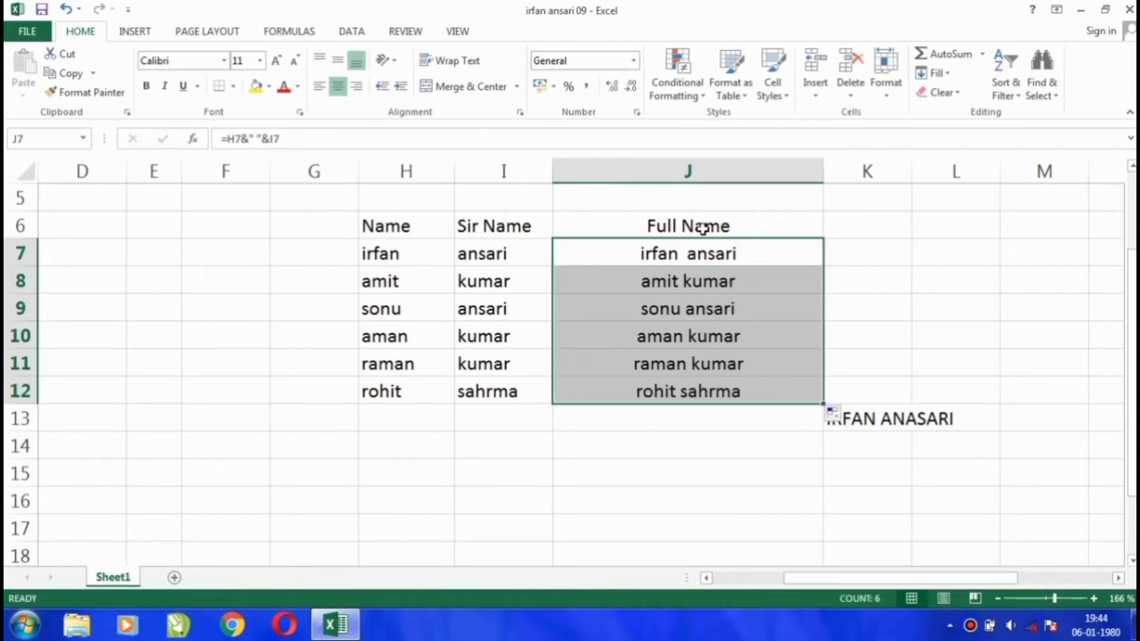
# - Highlight the surnames in column I and the filled full names in column J
pyautogui.moveTo(383, 251); pyautogui.dragTo(649, 416)
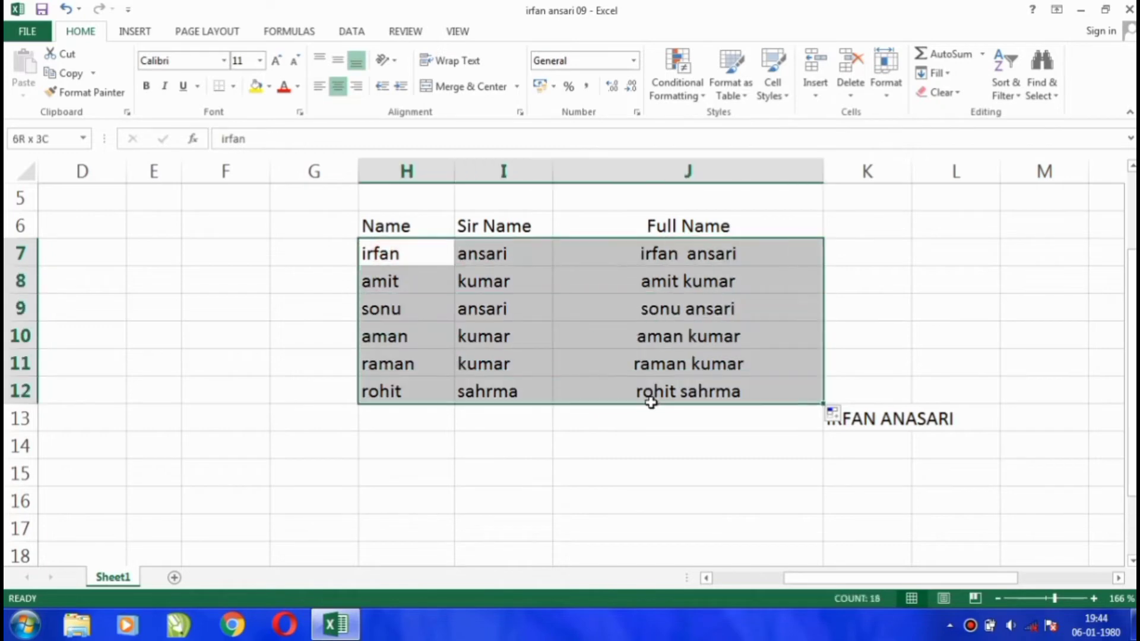
pyautogui.click(471, 281)
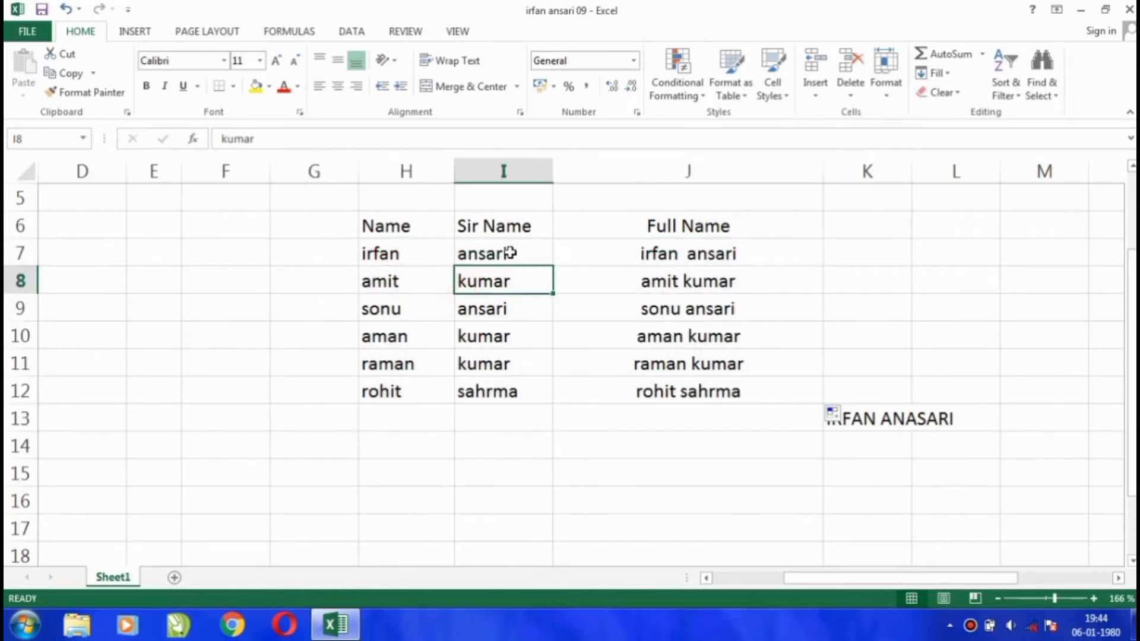
pyautogui.moveTo(508, 252); pyautogui.dragTo(521, 392)
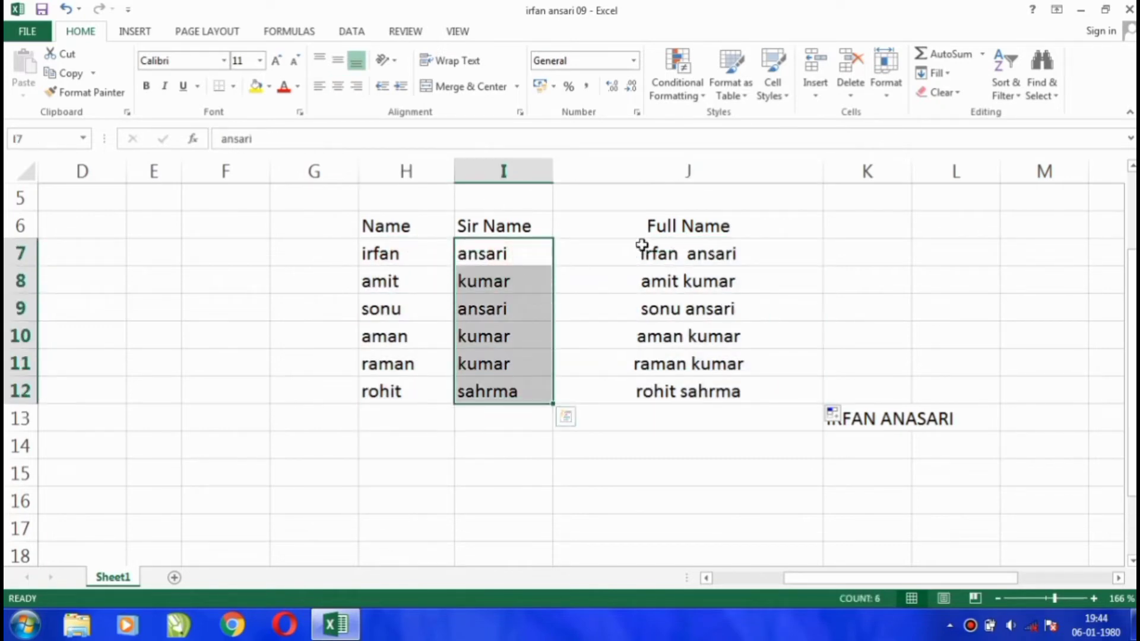
pyautogui.moveTo(643, 249); pyautogui.dragTo(716, 394)
pyautogui.click(721, 463)
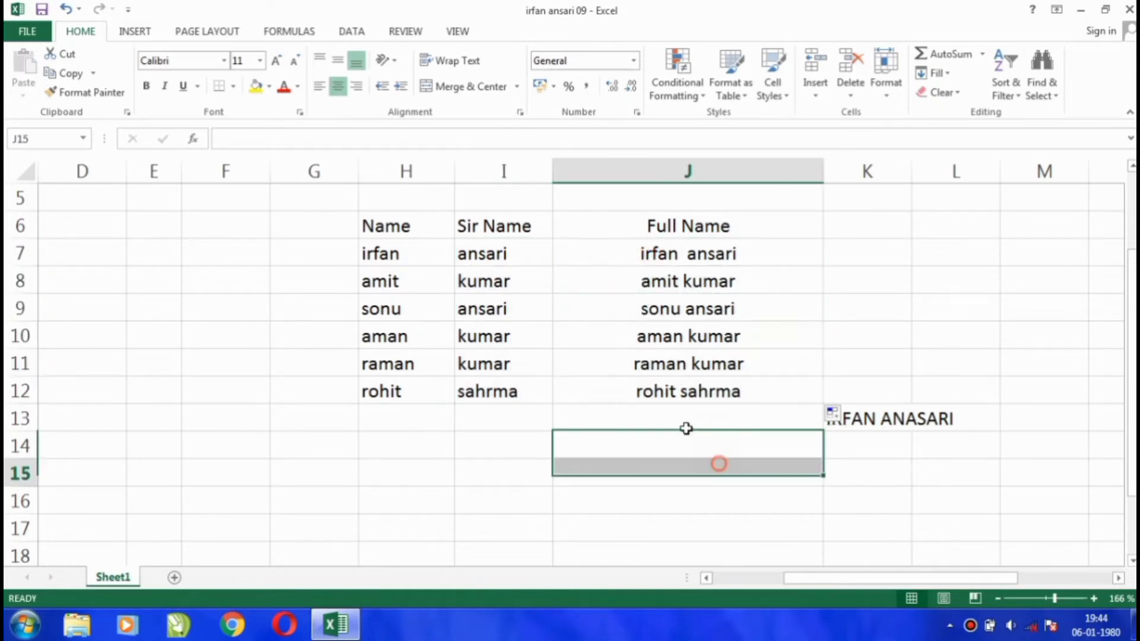
# - Verify the full names for rohit in row 12 and raman in row 11, then zoom out
pyautogui.click(395, 392)
pyautogui.click(509, 393)
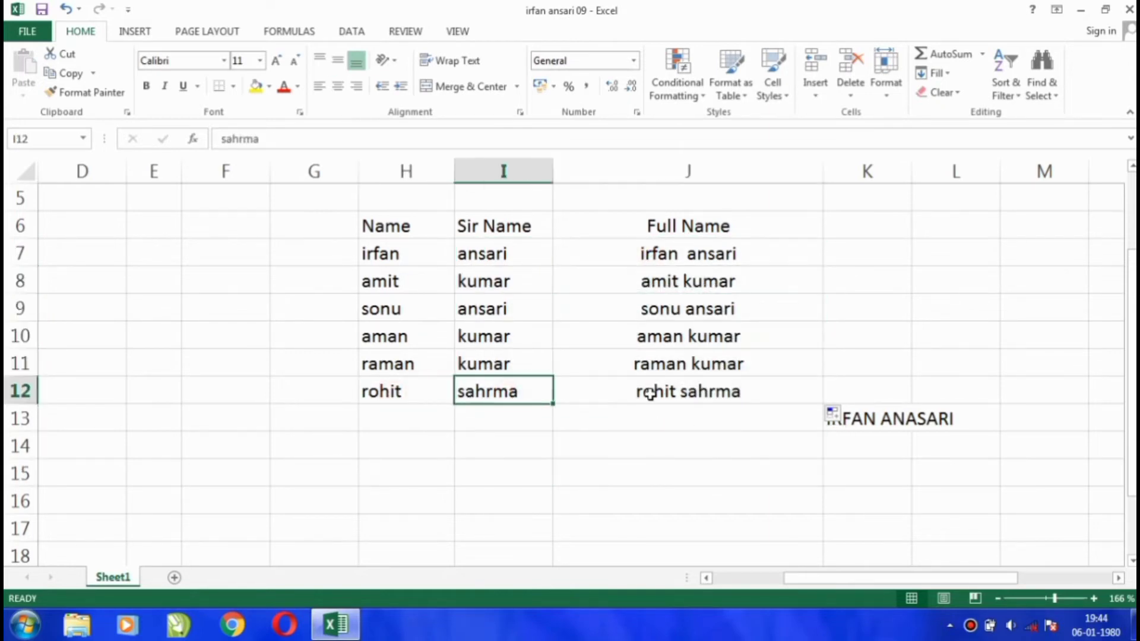
pyautogui.click(654, 394)
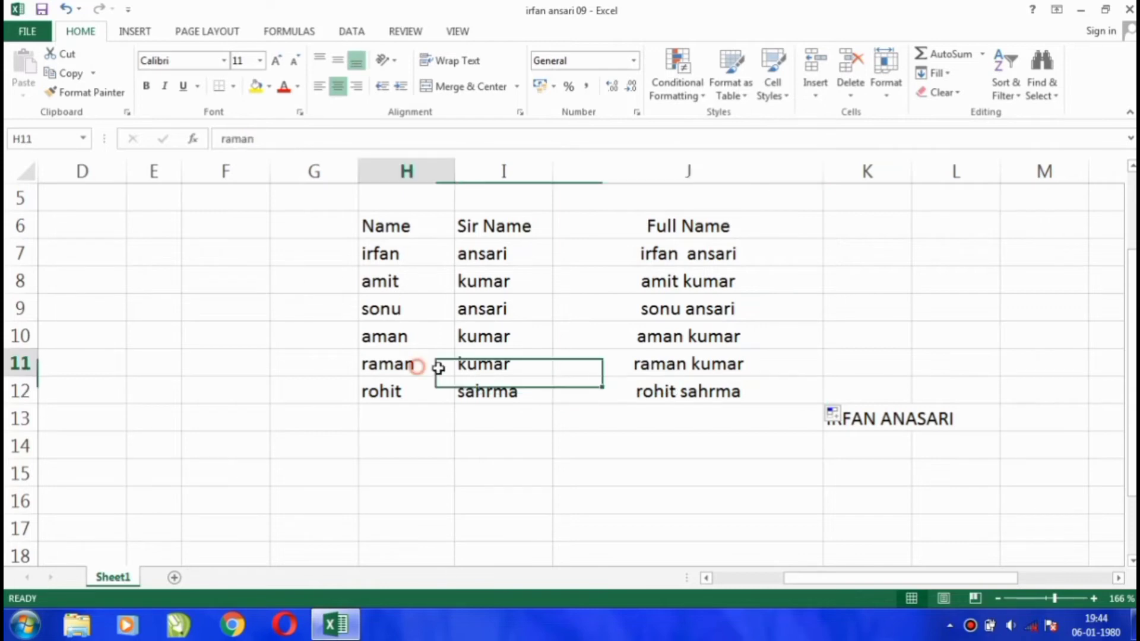
pyautogui.click(417, 365)
pyautogui.click(508, 368)
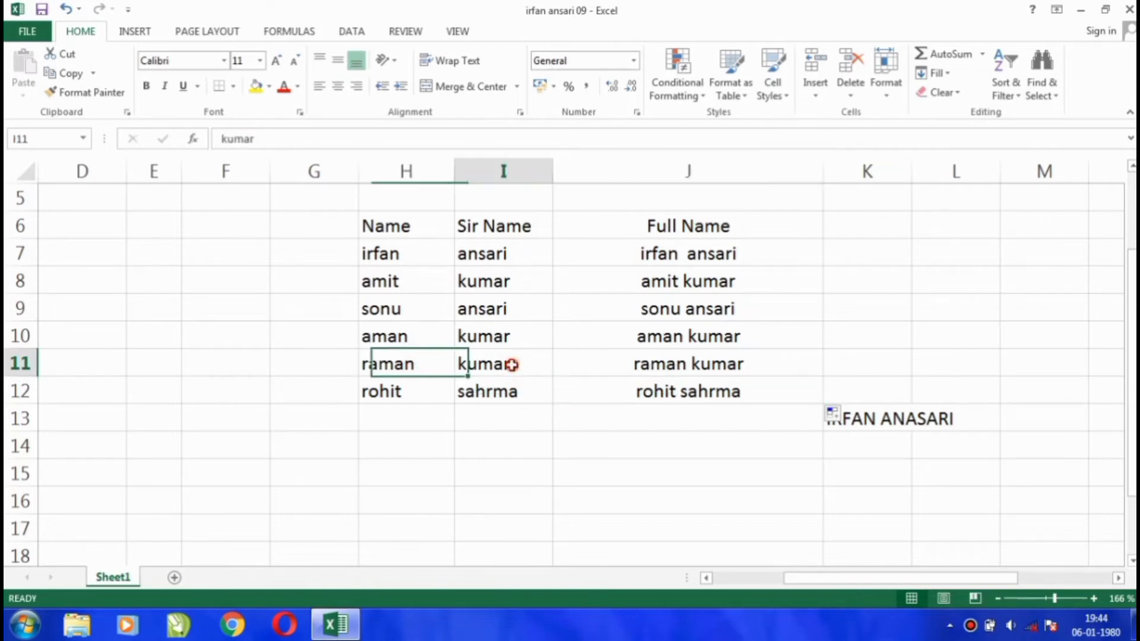
pyautogui.click(665, 359)
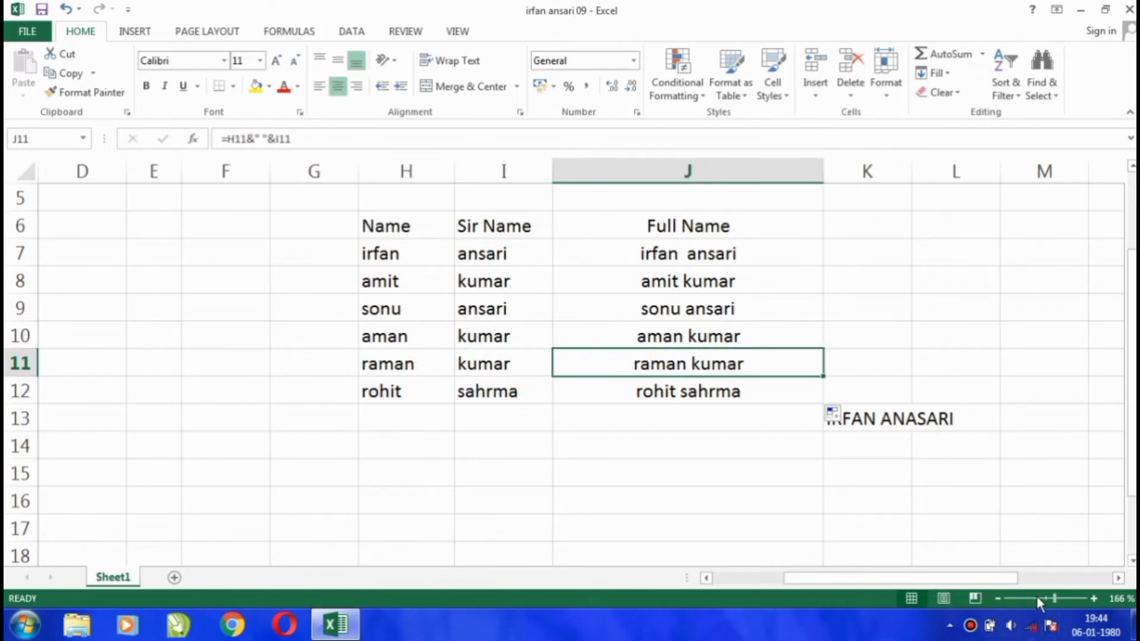
pyautogui.moveTo(1055, 598); pyautogui.dragTo(1046, 598)
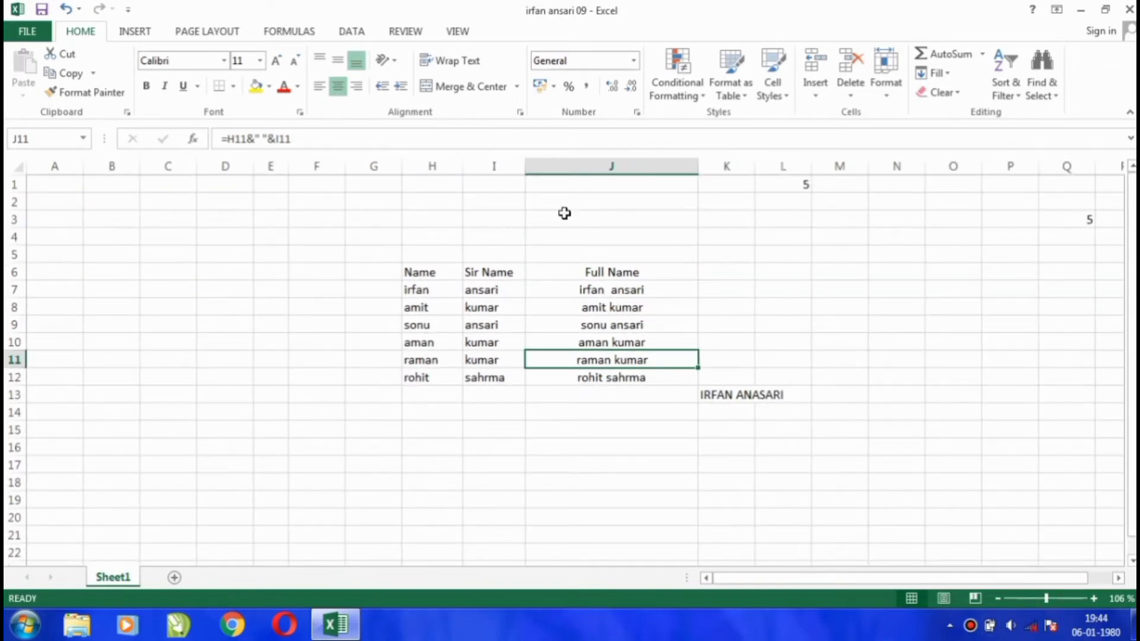
pyautogui.click(273, 288)
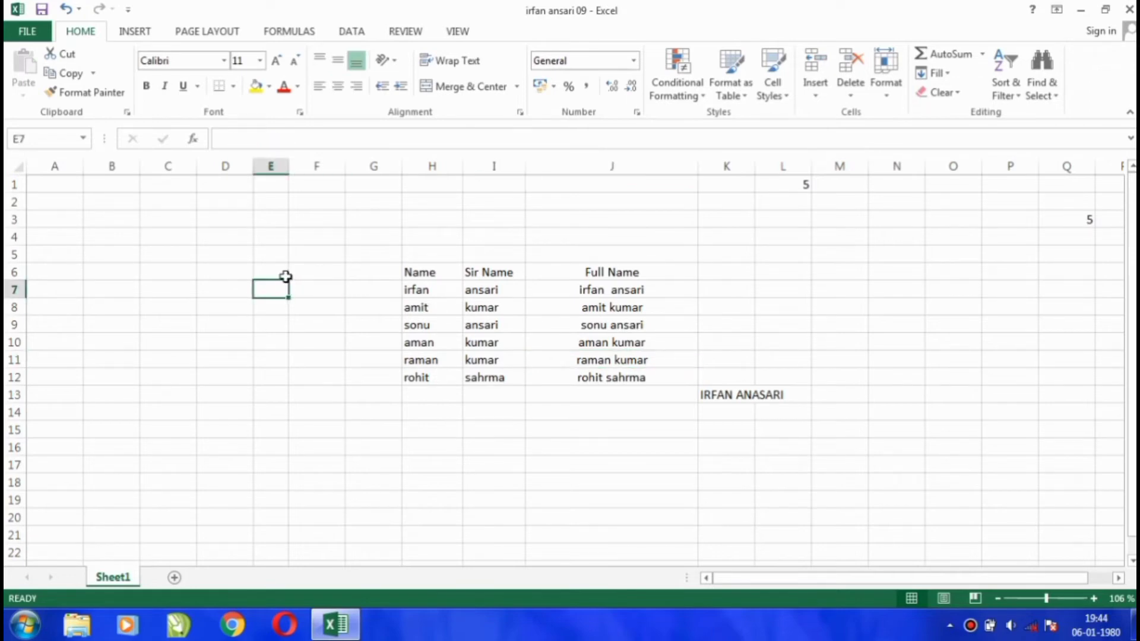
# - Apply the custom number format ;;; to every cell on the sheet
pyautogui.hotkey('ctrl', 'a')
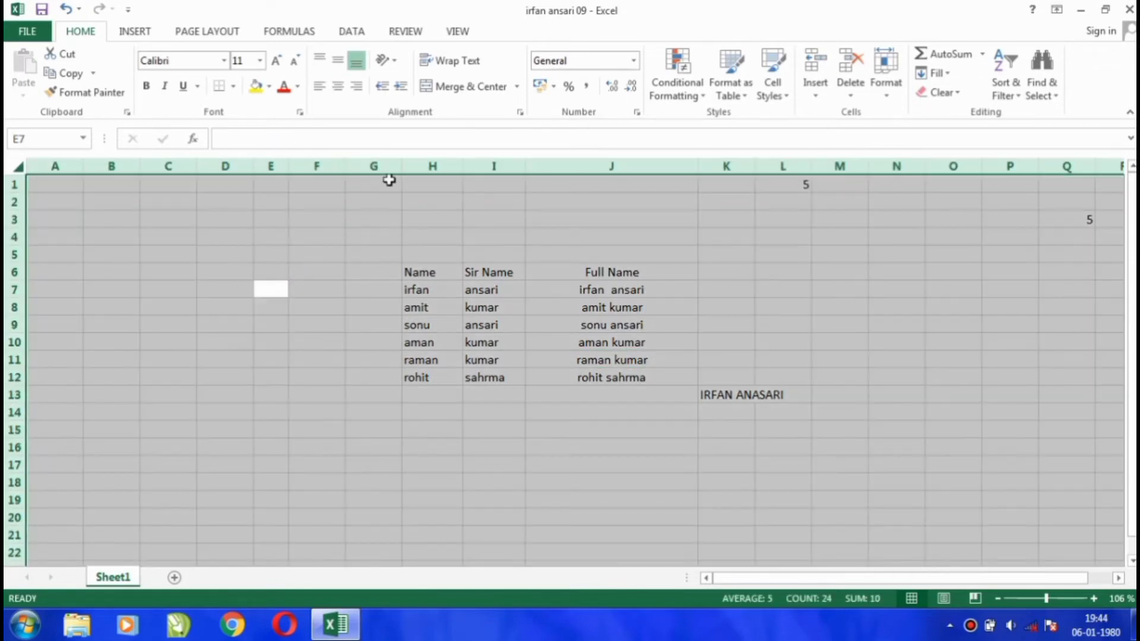
pyautogui.hotkey('ctrl', '1')
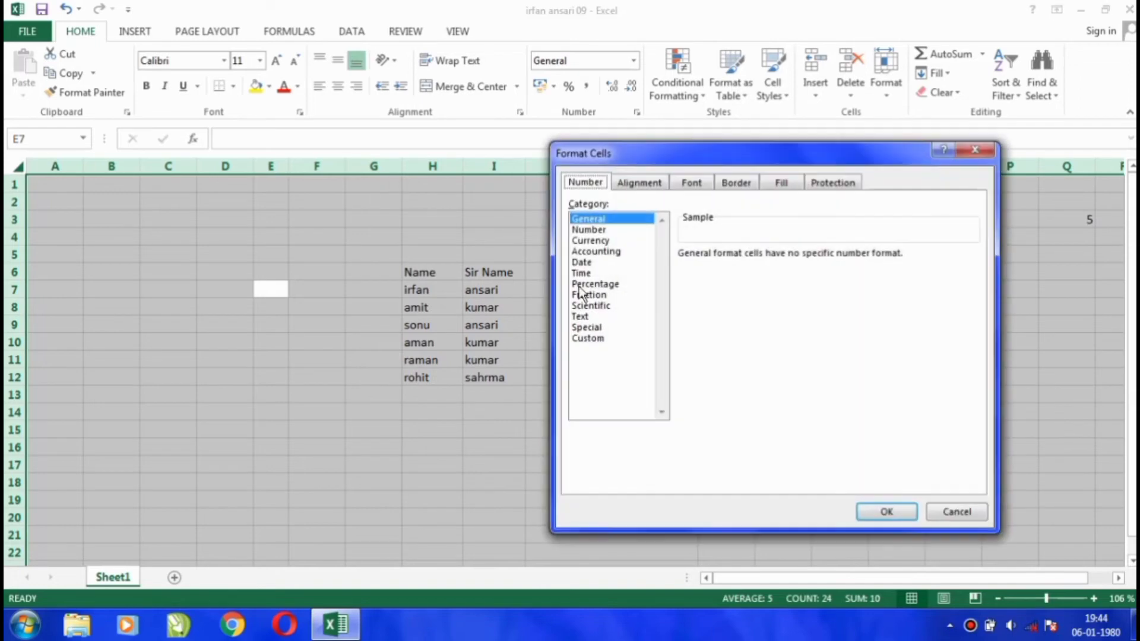
pyautogui.click(588, 338)
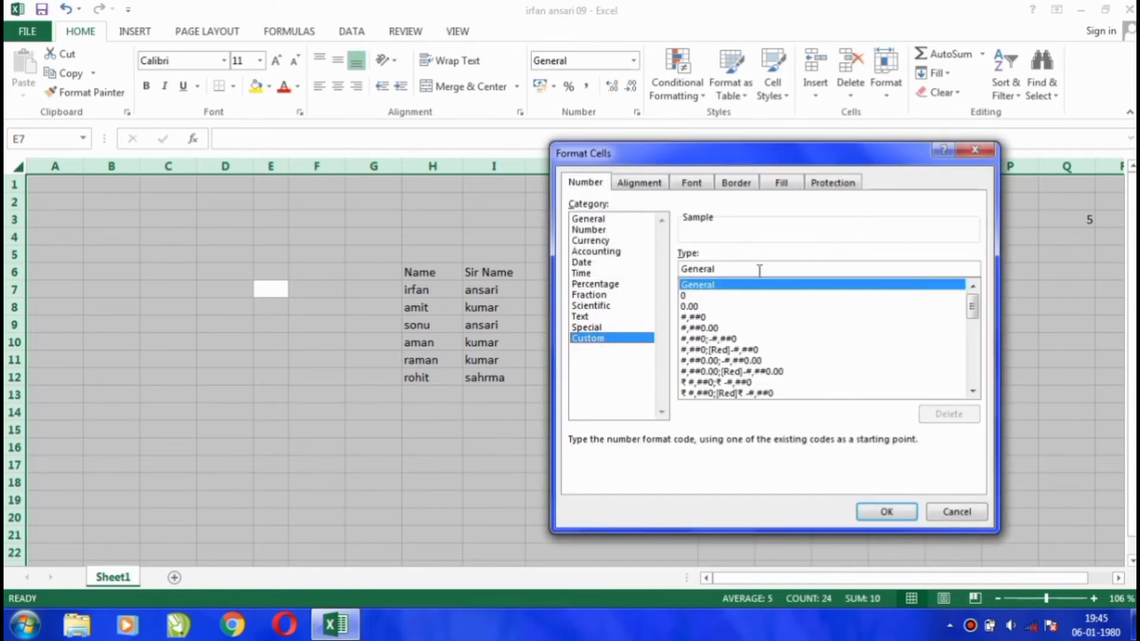
pyautogui.moveTo(748, 269); pyautogui.dragTo(659, 268)
pyautogui.write(';;;')
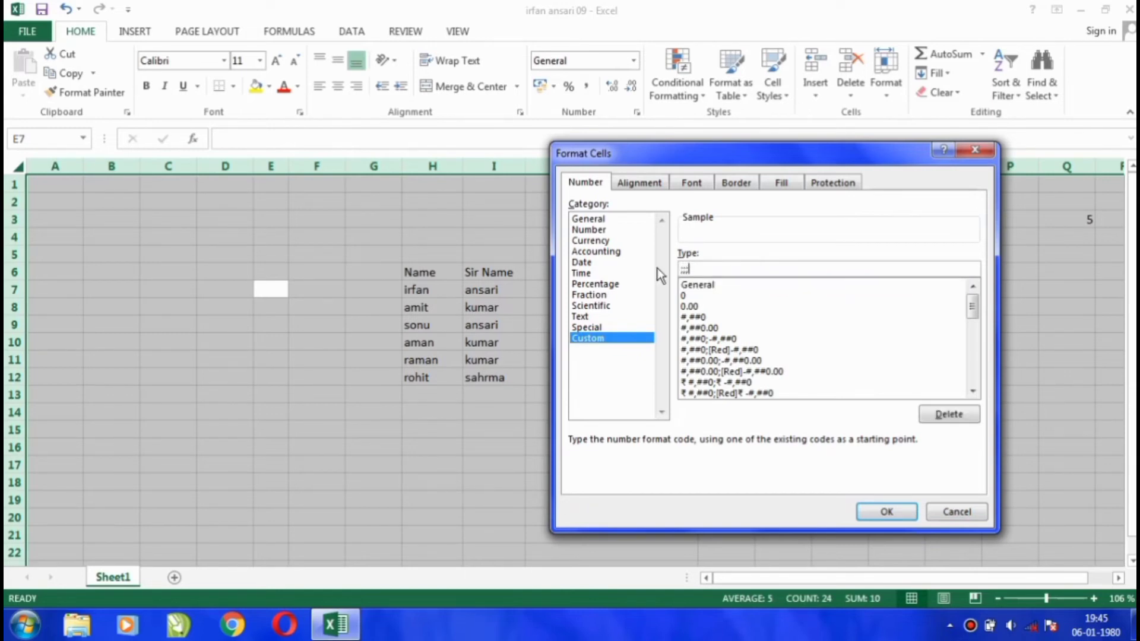
pyautogui.click(886, 511)
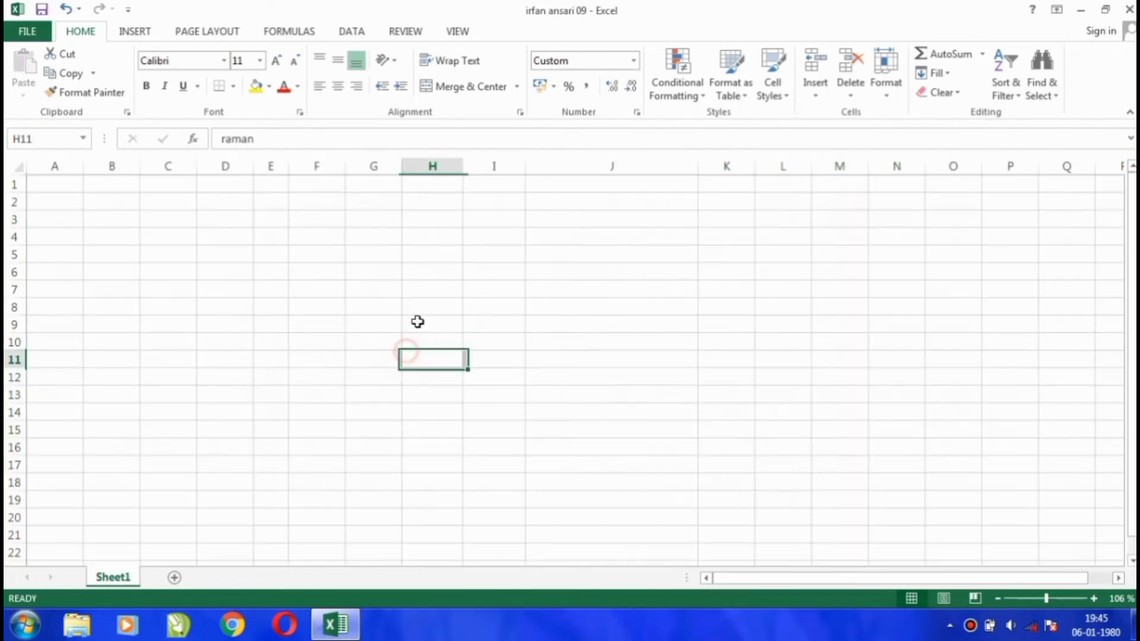
# - Type EFGSW, SINGHEDRIH, SRTHKS, DJRB, SEHHUT and NR56 down column H from H11
pyautogui.click(410, 356)
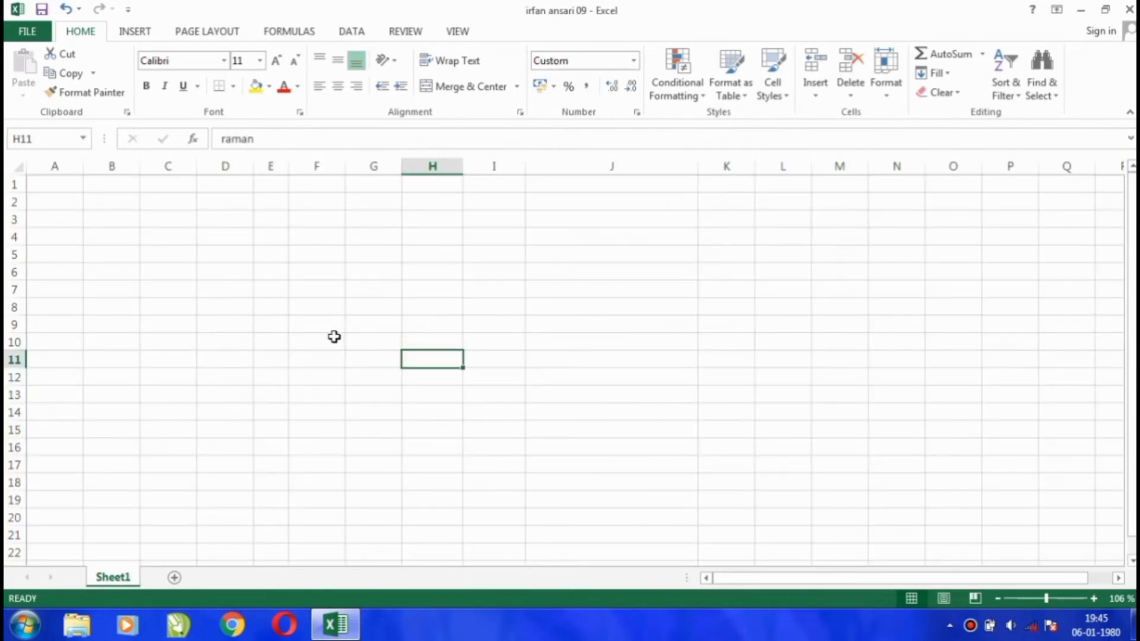
pyautogui.write('EFGSW')
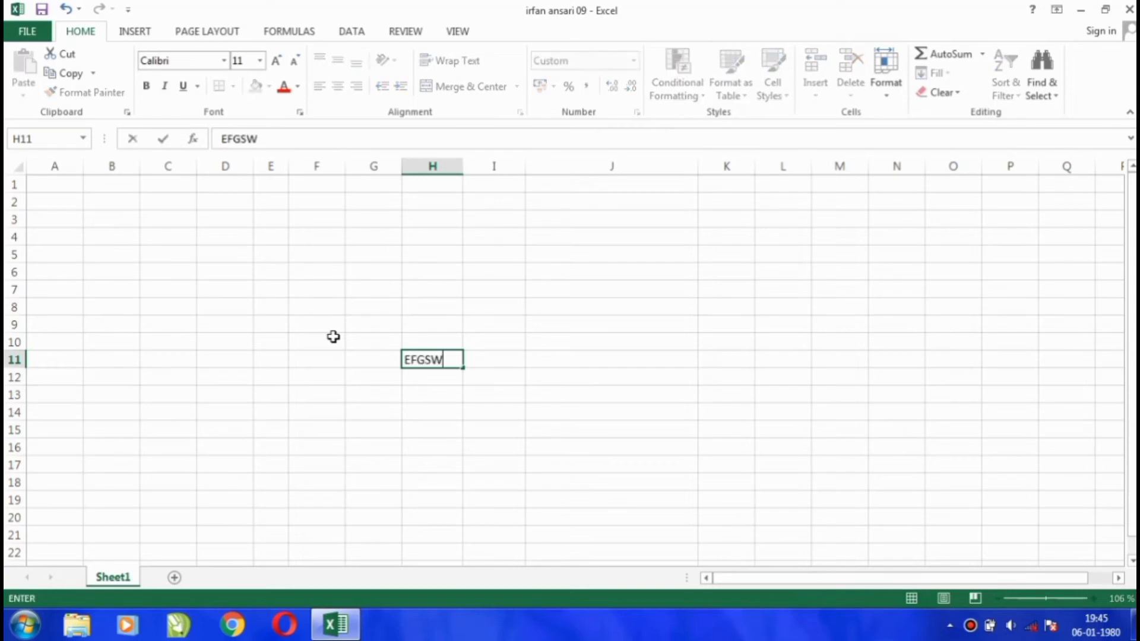
pyautogui.press('Return')
pyautogui.write('SINGHEDRIH')
pyautogui.press('Return')
pyautogui.write('SRTHKS')
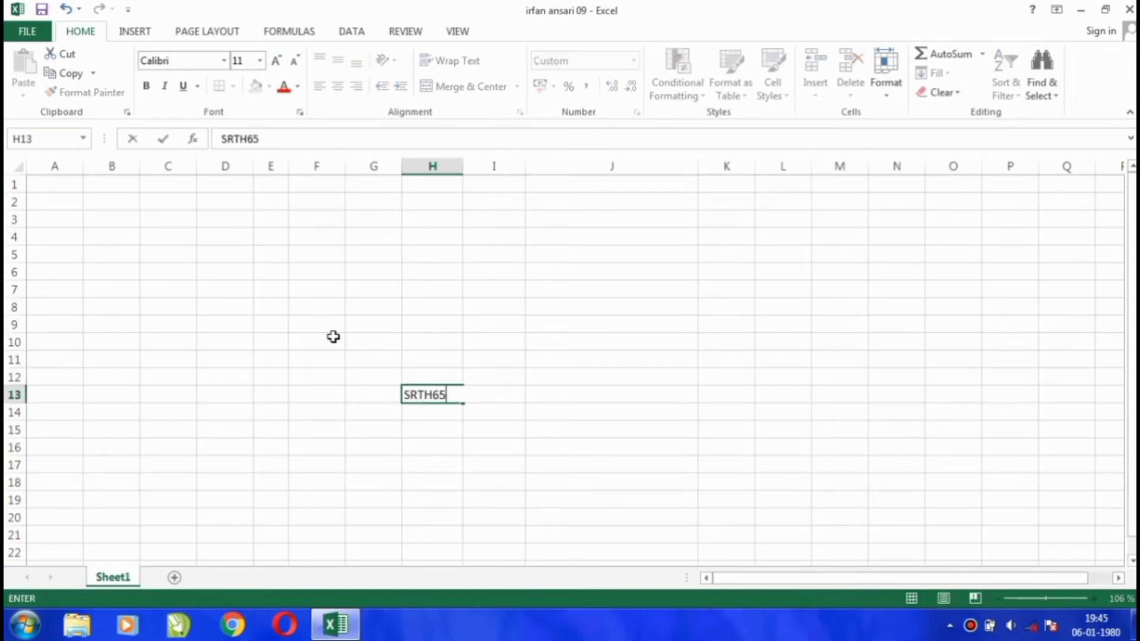
pyautogui.press('Return')
pyautogui.press('Return')
pyautogui.write('DJRB')
pyautogui.press('Return')
pyautogui.write('SEHHUT')
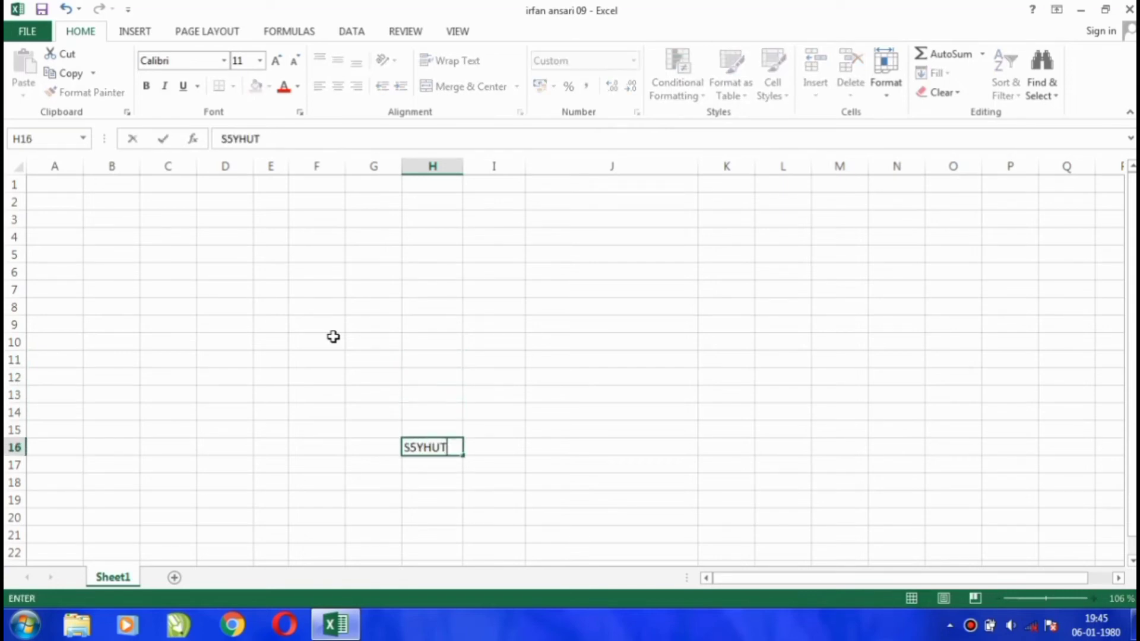
pyautogui.press('Return')
pyautogui.write('NR56')
pyautogui.press('Return')
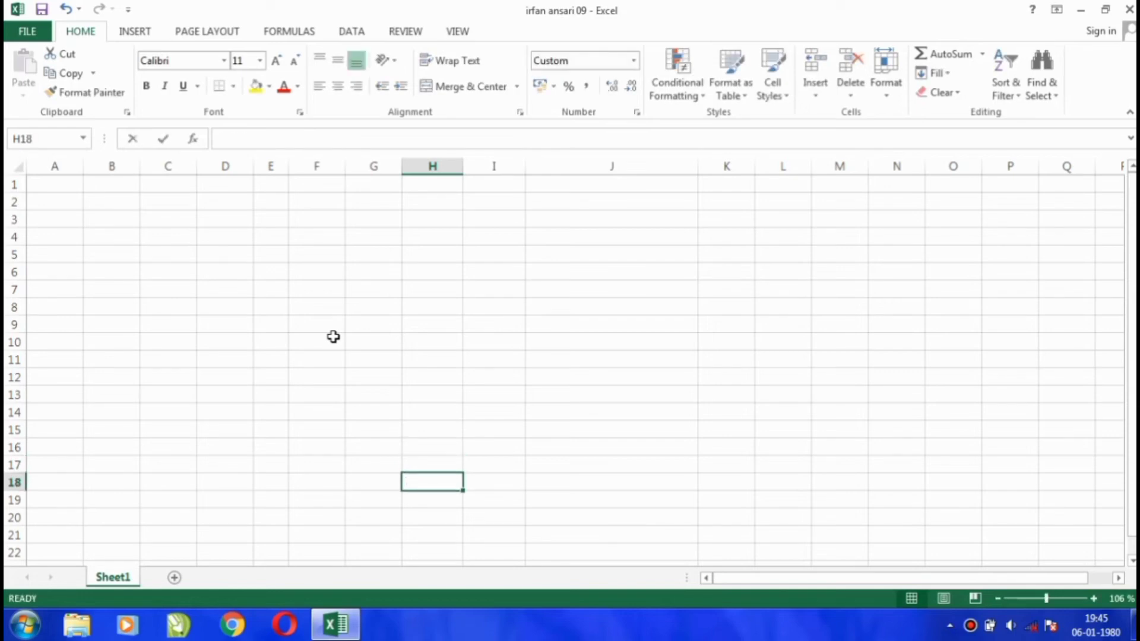
# - Continue column H with DRUB, NR56 and several DJ entries through H23
pyautogui.write('DRUB')
pyautogui.press('Return')
pyautogui.write('NR56')
pyautogui.press('Return')
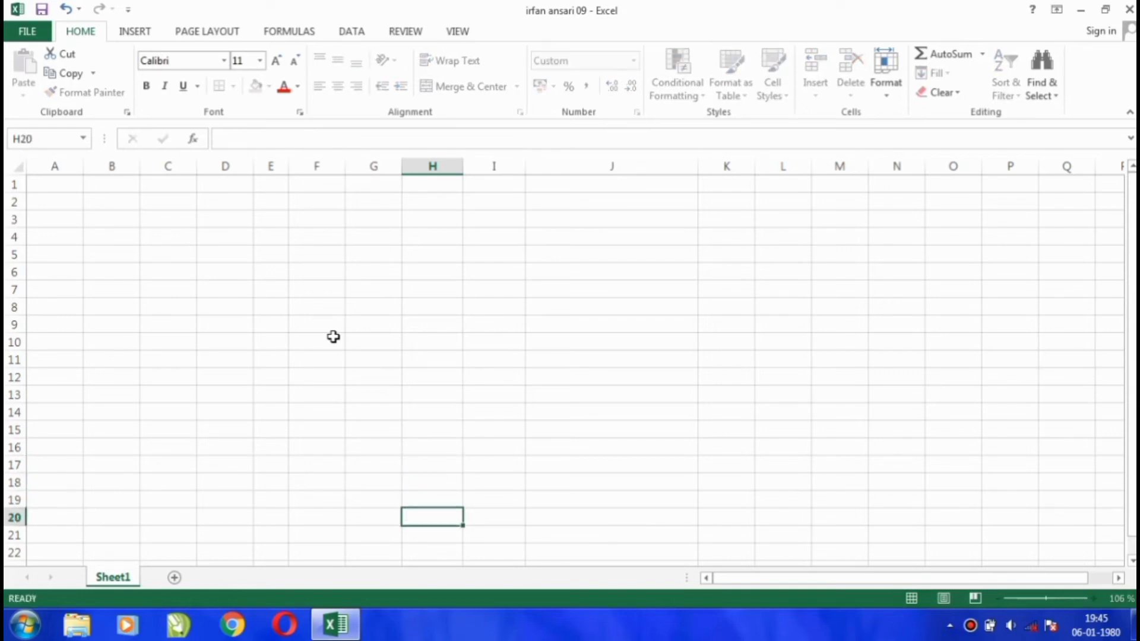
pyautogui.press('Return')
pyautogui.write('DJ')
pyautogui.press('Return')
pyautogui.press('Return')
pyautogui.write('DJ')
pyautogui.press('Return')
pyautogui.write('DJ')
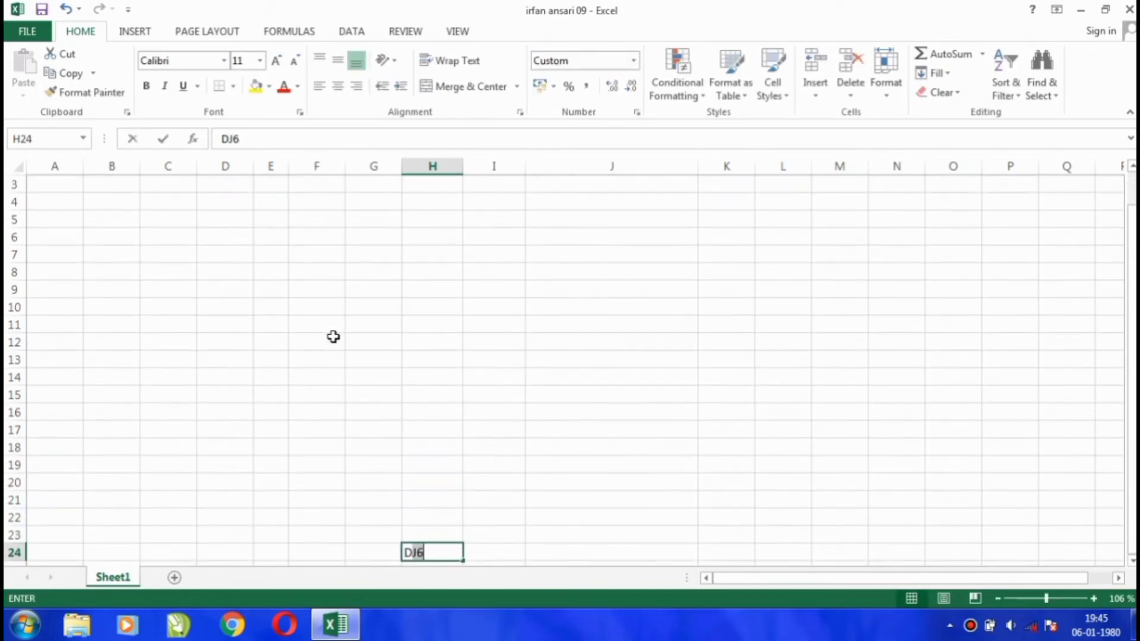
pyautogui.press('Return')
# - Enter DTY in H10, then add DRJ, DJRN and DJR in the cells below
pyautogui.press('Up')
pyautogui.press('Up')
pyautogui.press('Up')
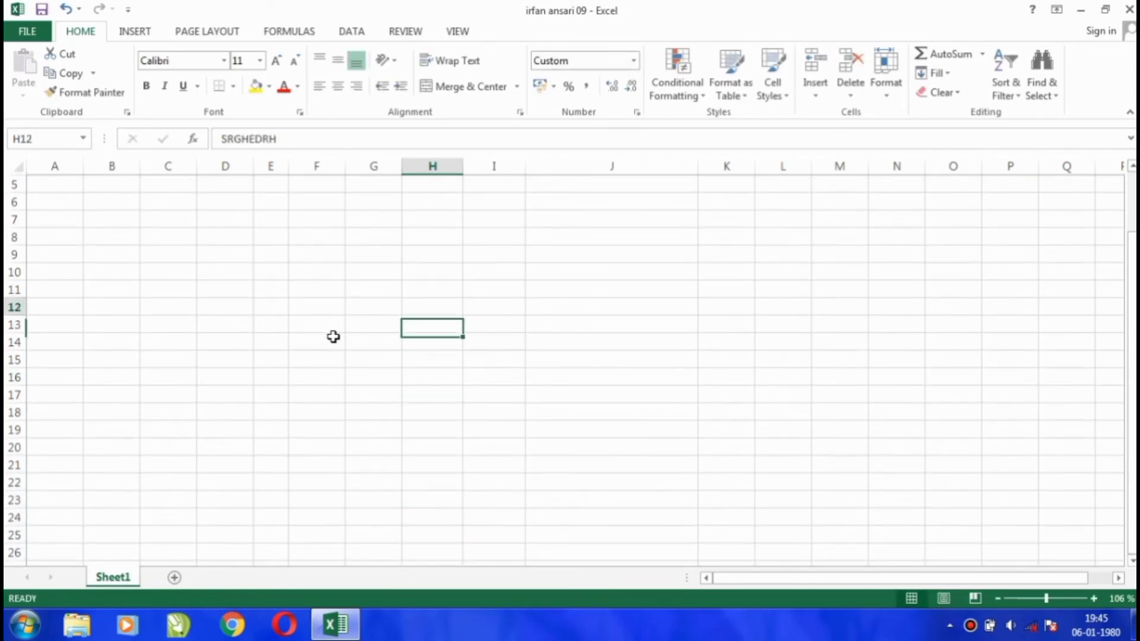
pyautogui.press('Up')
pyautogui.press('Up')
pyautogui.press('Up')
pyautogui.write('DTY')
pyautogui.press('Return')
pyautogui.press('Return')
pyautogui.press('Return')
pyautogui.write('DRJ')
pyautogui.press('Return')
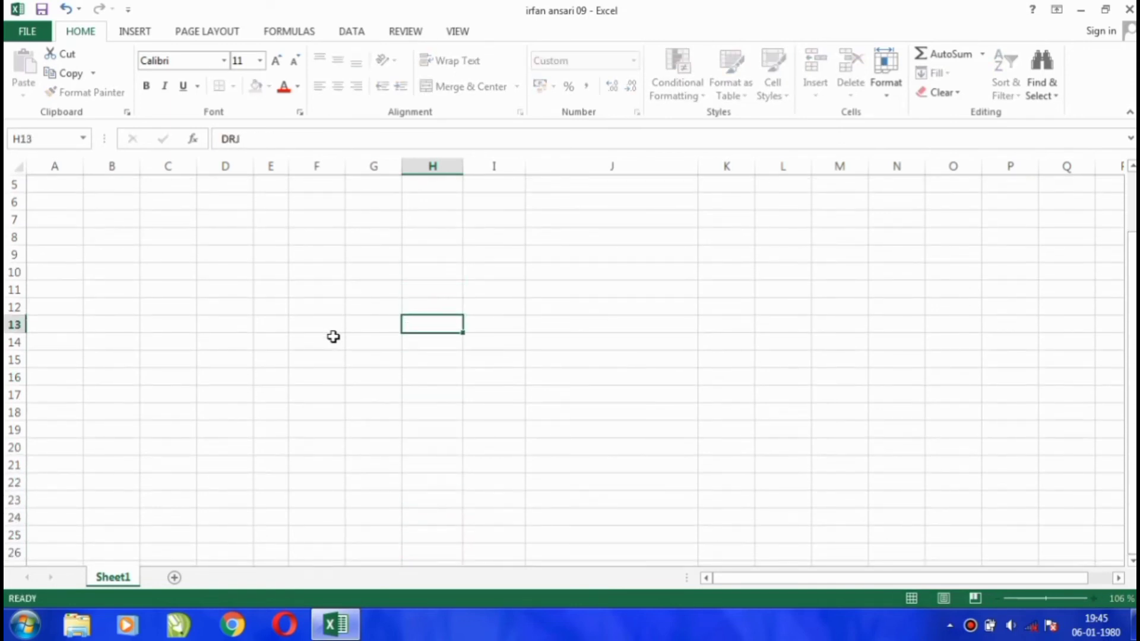
pyautogui.write('DJRN')
pyautogui.press('Return')
pyautogui.press('Return')
pyautogui.write('DJR')
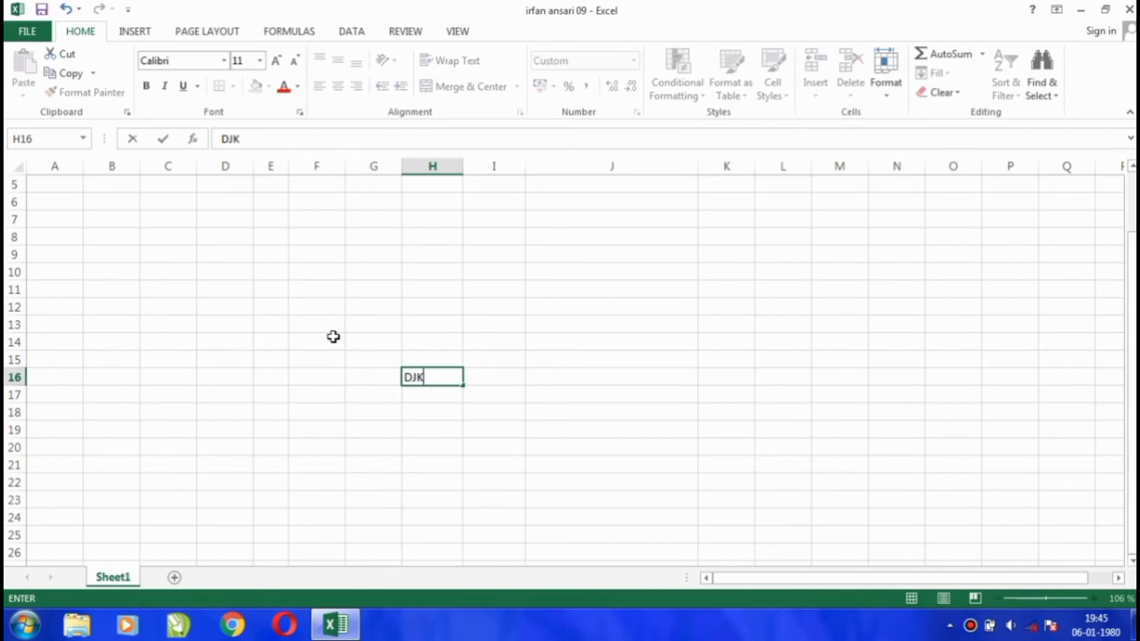
pyautogui.click(631, 481)
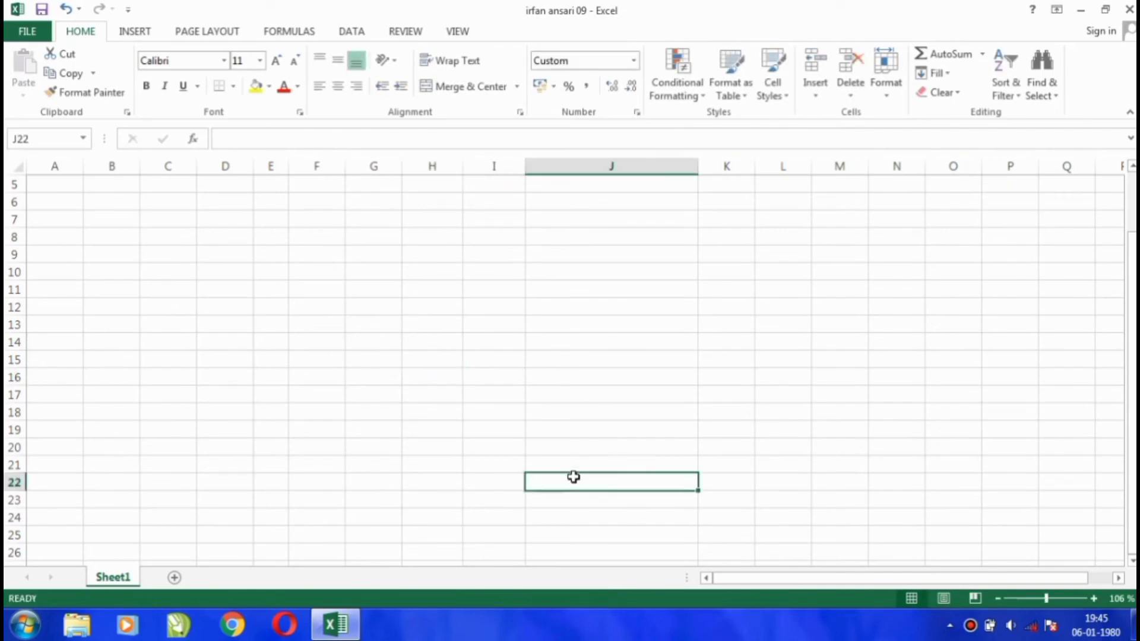
# - Delete the ;;; custom format code for the whole sheet to reveal all names again
pyautogui.hotkey('ctrl', 'a')
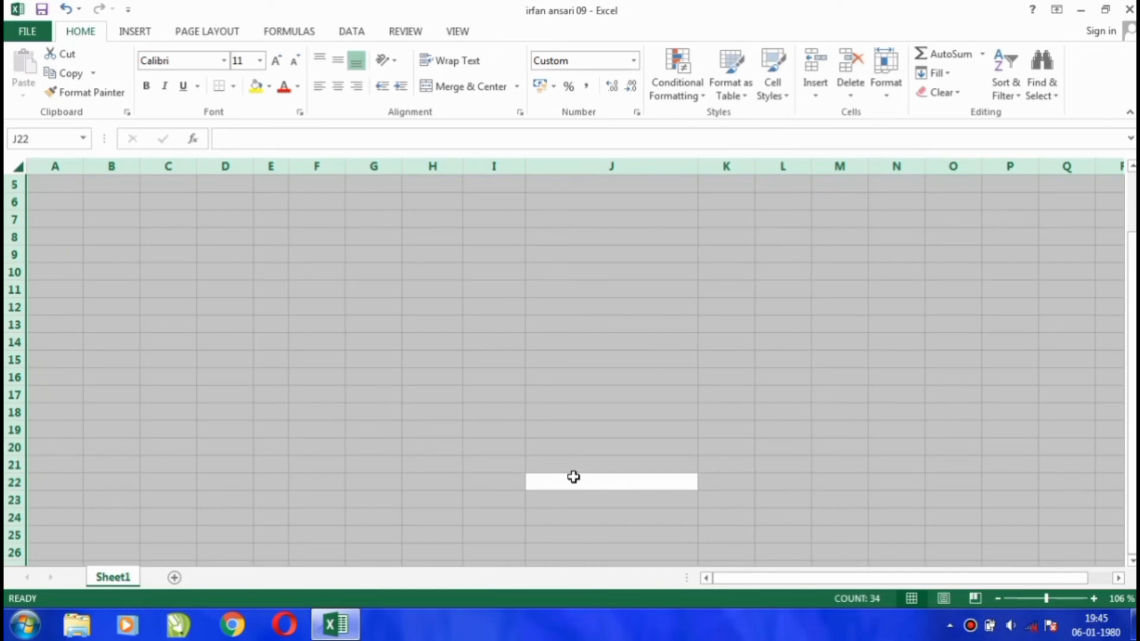
pyautogui.hotkey('ctrl', '1')
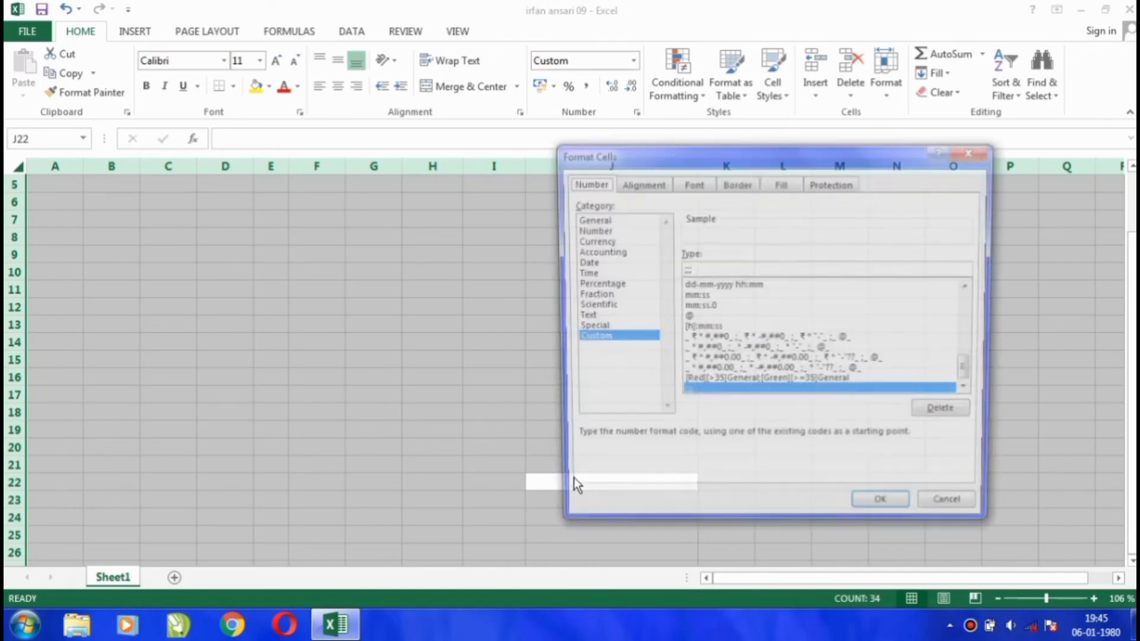
pyautogui.click(749, 266)
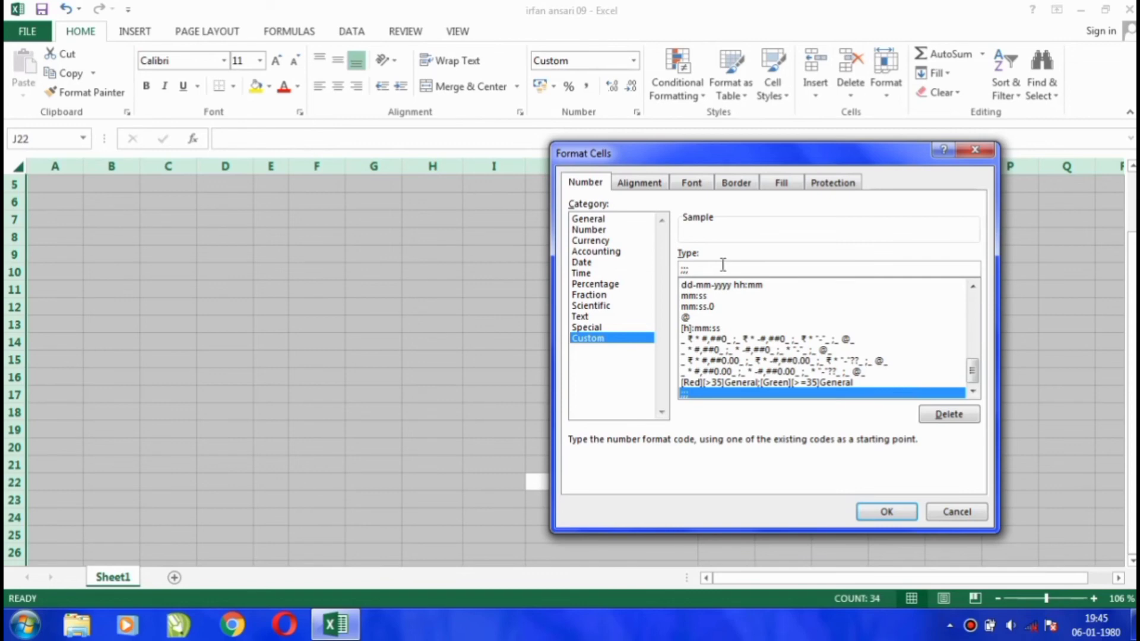
pyautogui.press('BackSpace')
pyautogui.press('BackSpace')
pyautogui.press('BackSpace')
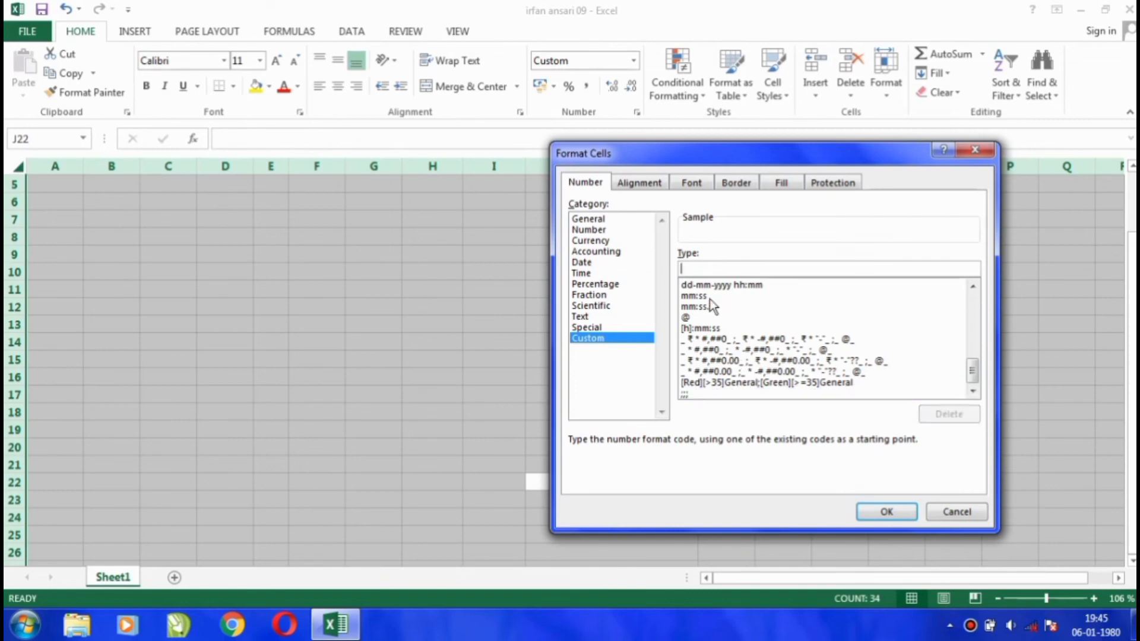
pyautogui.click(883, 512)
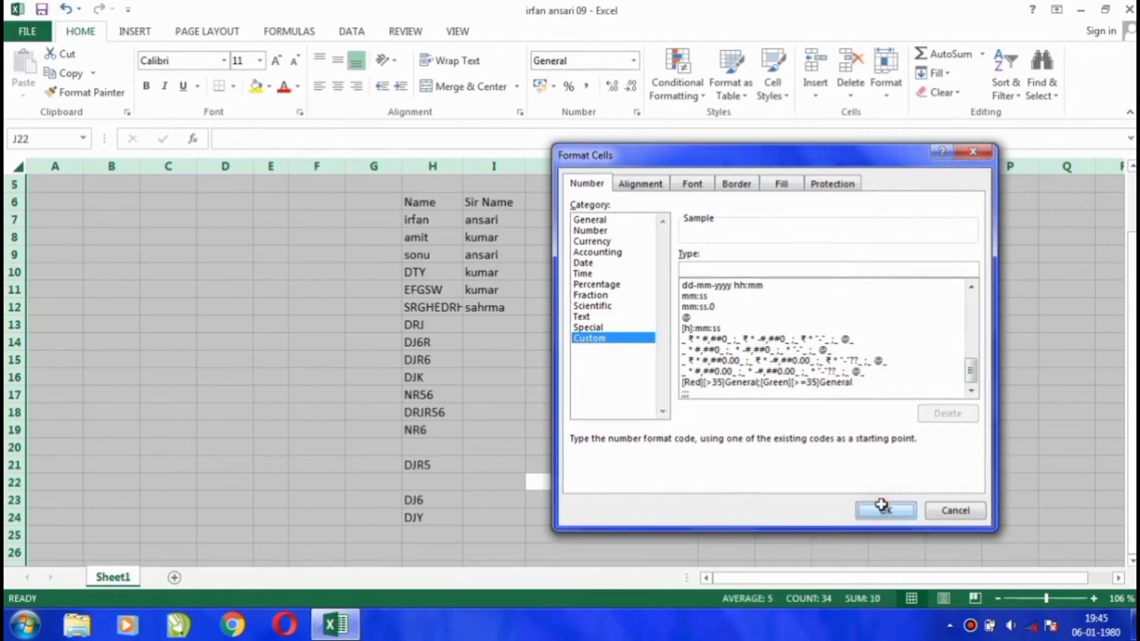
pyautogui.click(712, 429)
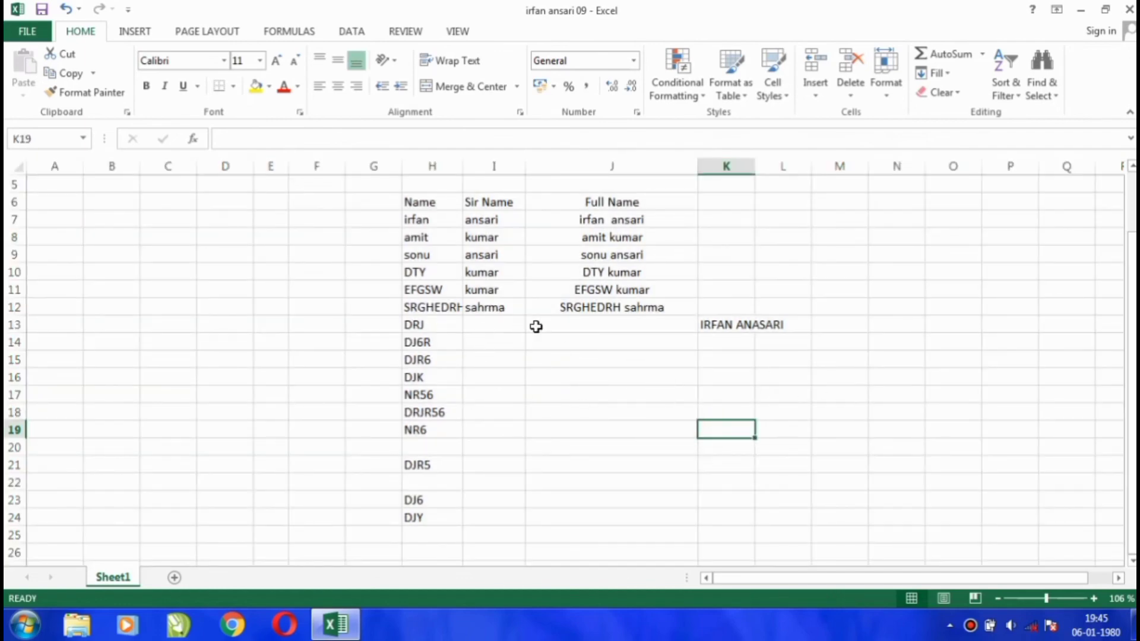
pyautogui.moveTo(428, 325)
pyautogui.mouseDown()
pyautogui.moveTo(428, 425)
pyautogui.moveTo(781, 512)
pyautogui.mouseUp()
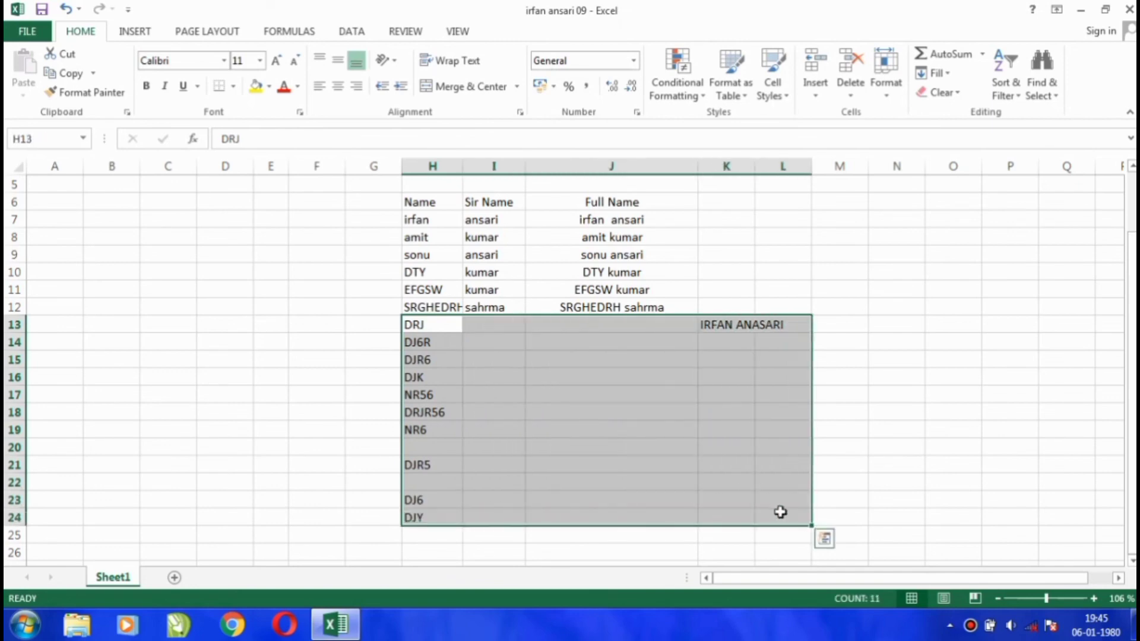
pyautogui.press('Delete')
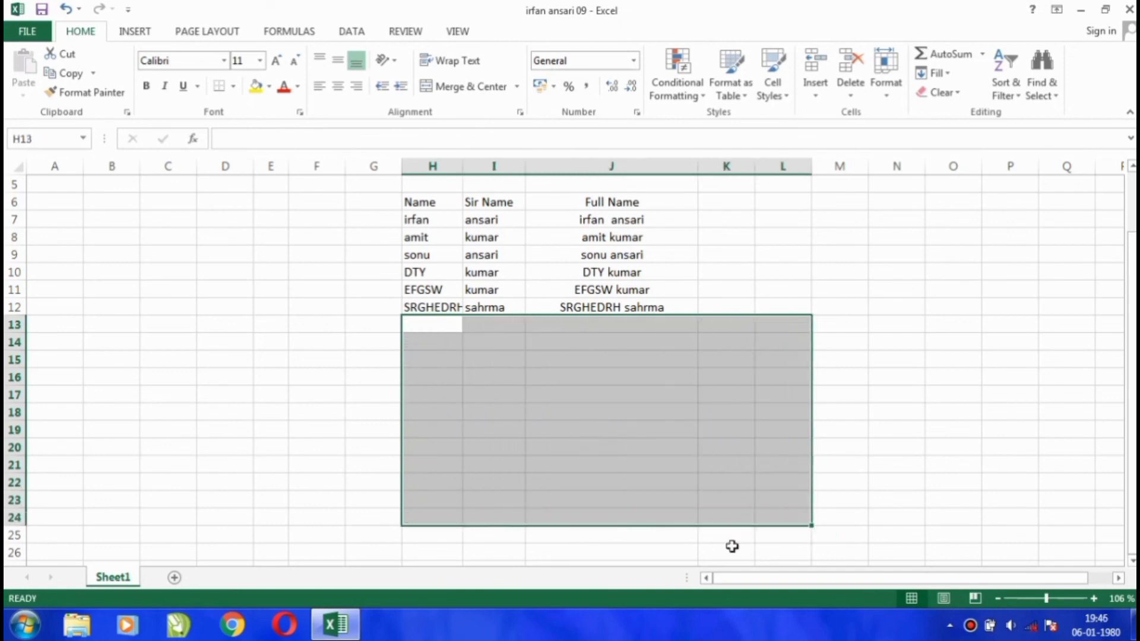
pyautogui.click(904, 360)
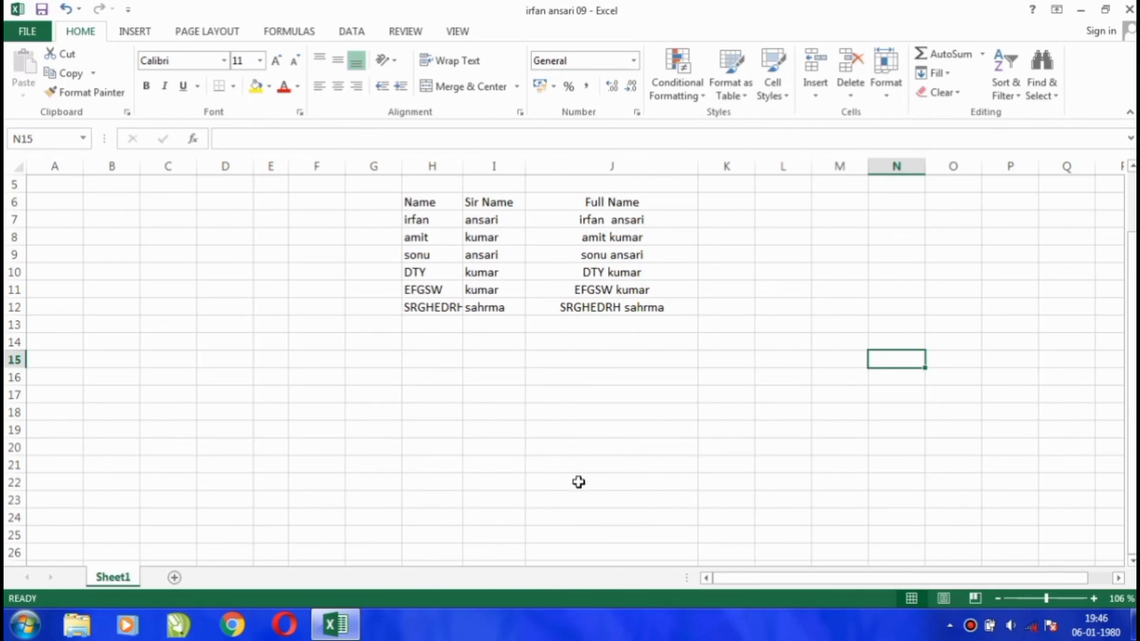